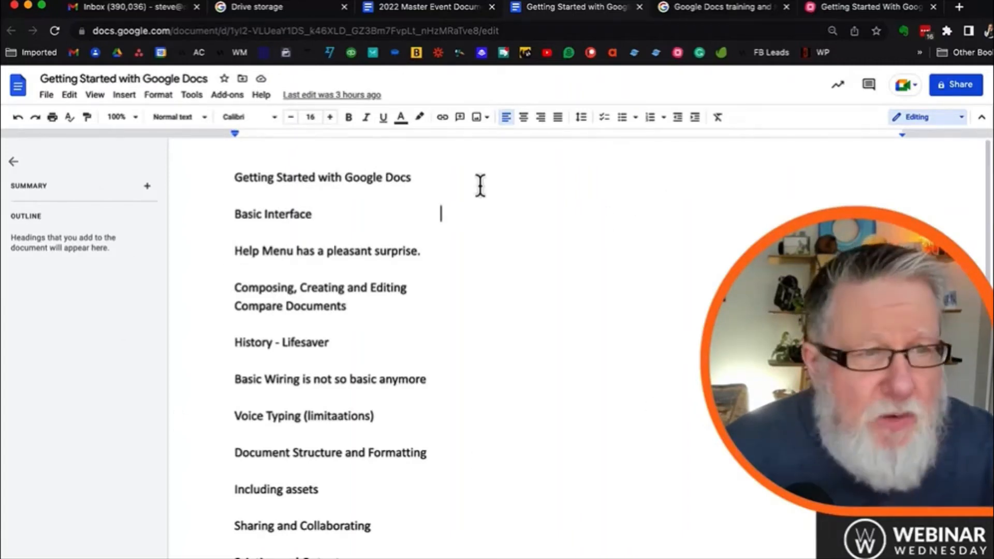
Delete the extra blank space at the end of the "Basic Interface" line
drag(459, 216, 326, 214)
key(BackSpace)
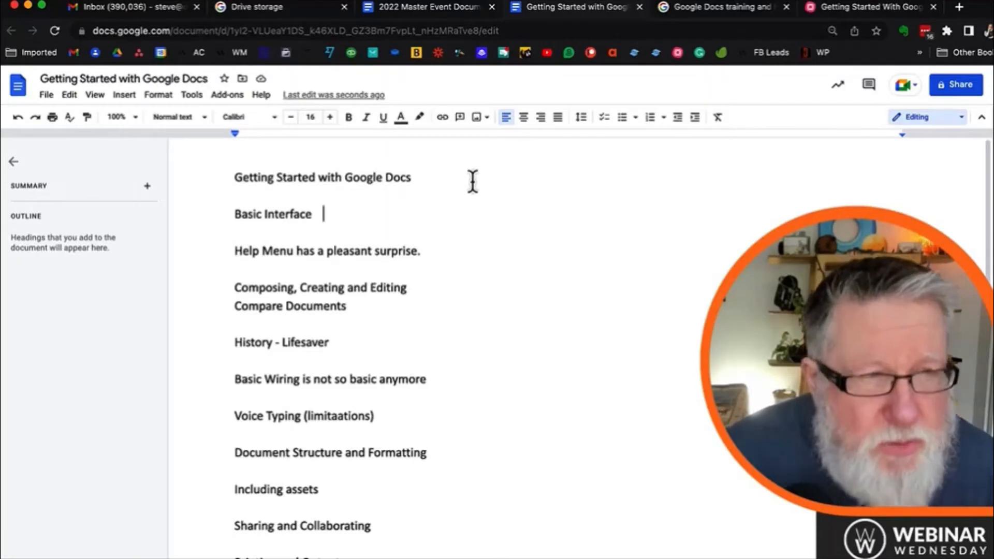
Review the Pages settings and paper sizes in the page setup, keeping Letter, and apply the Pageless format to the document
click(46, 97)
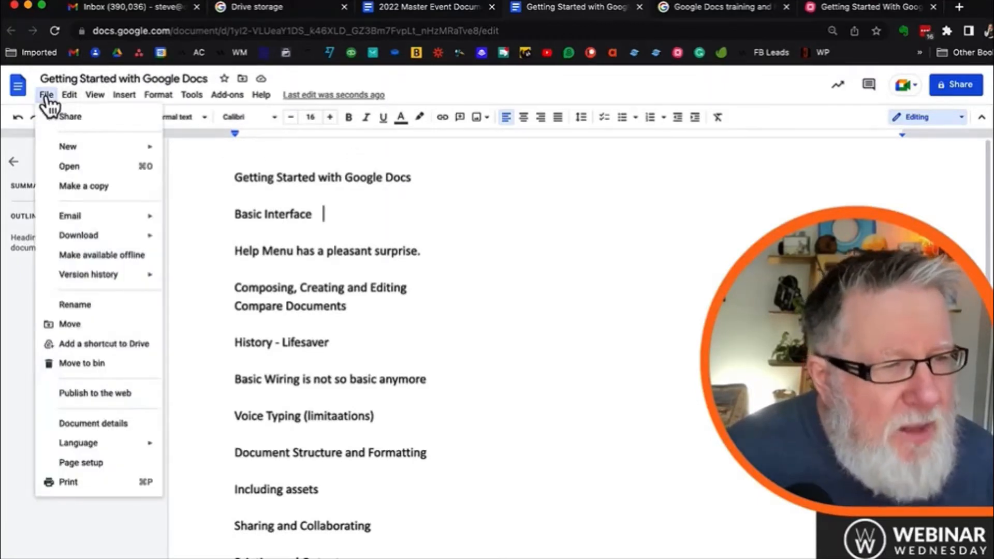
click(116, 466)
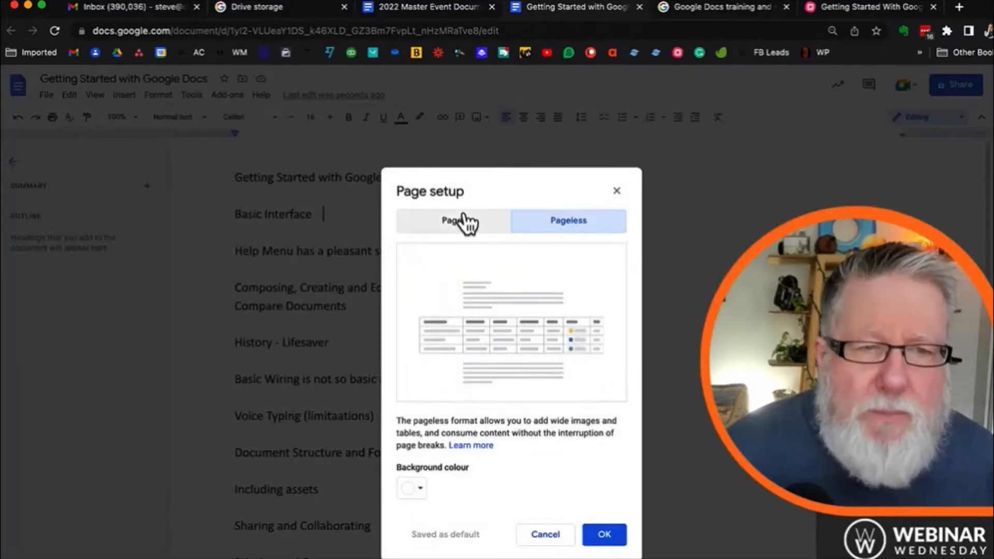
click(471, 222)
click(567, 228)
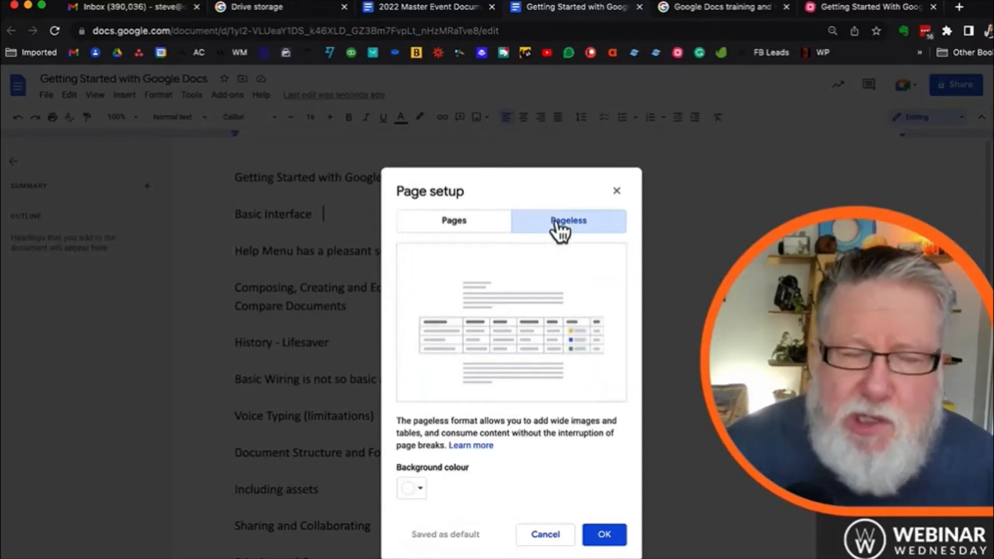
click(479, 237)
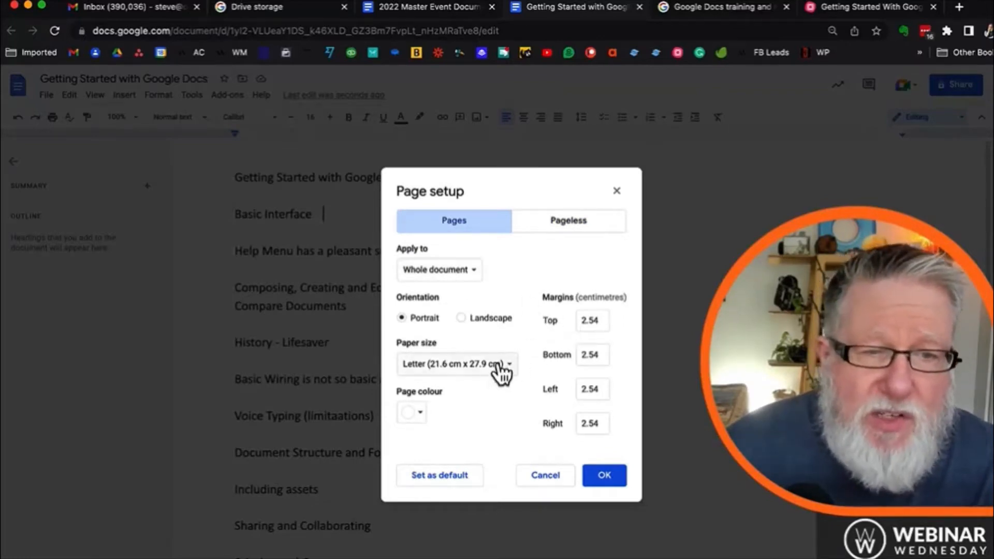
click(481, 381)
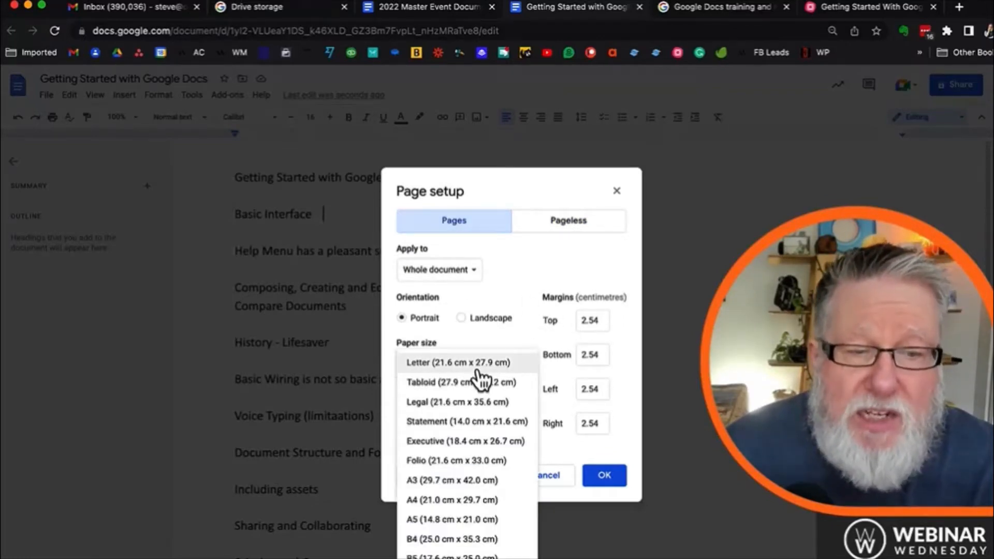
click(478, 369)
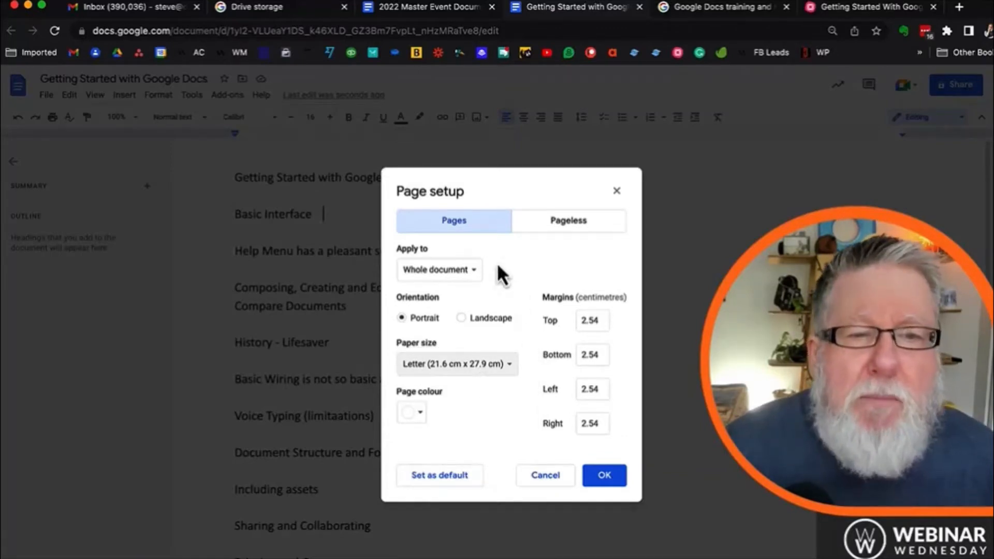
click(593, 233)
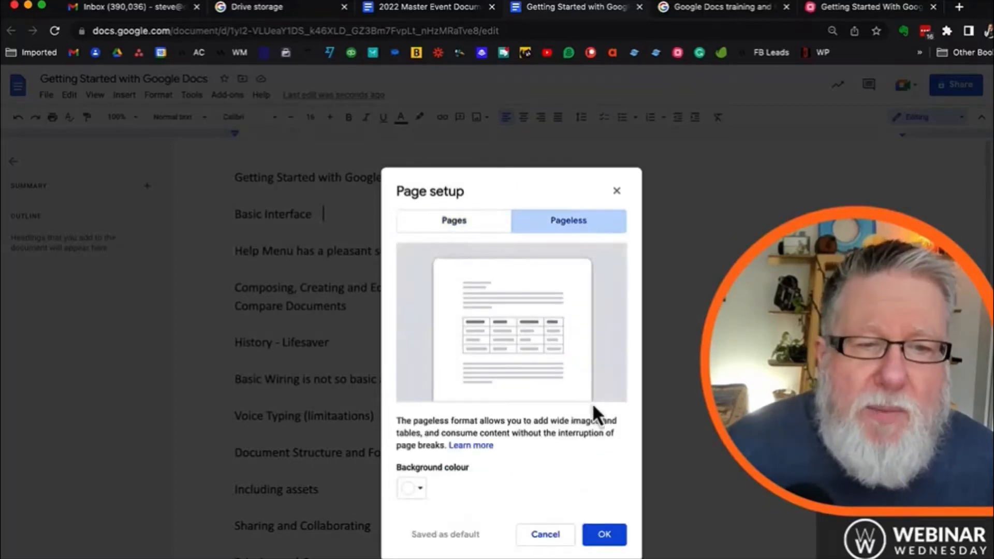
click(613, 537)
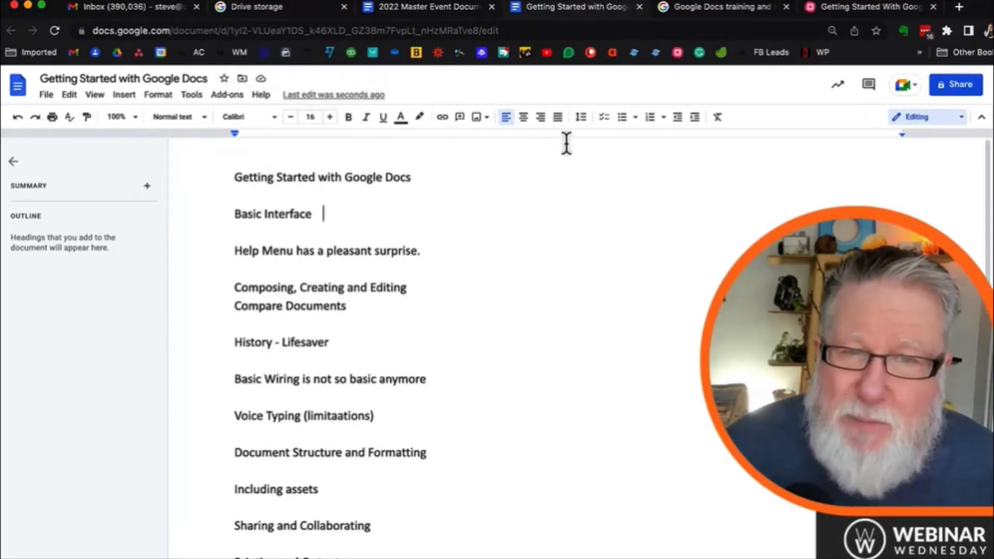
scroll(687, 383, down, 3)
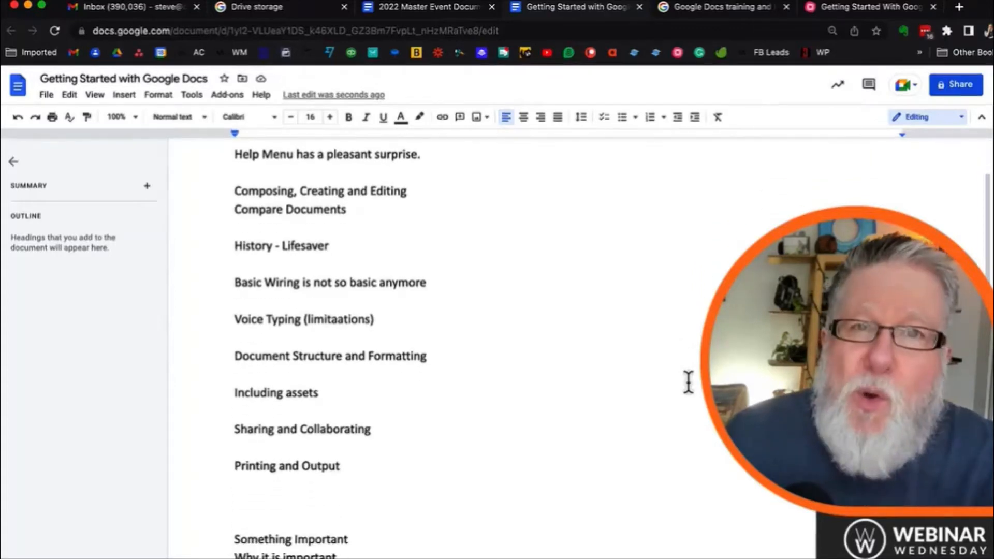
scroll(687, 382, up, 3)
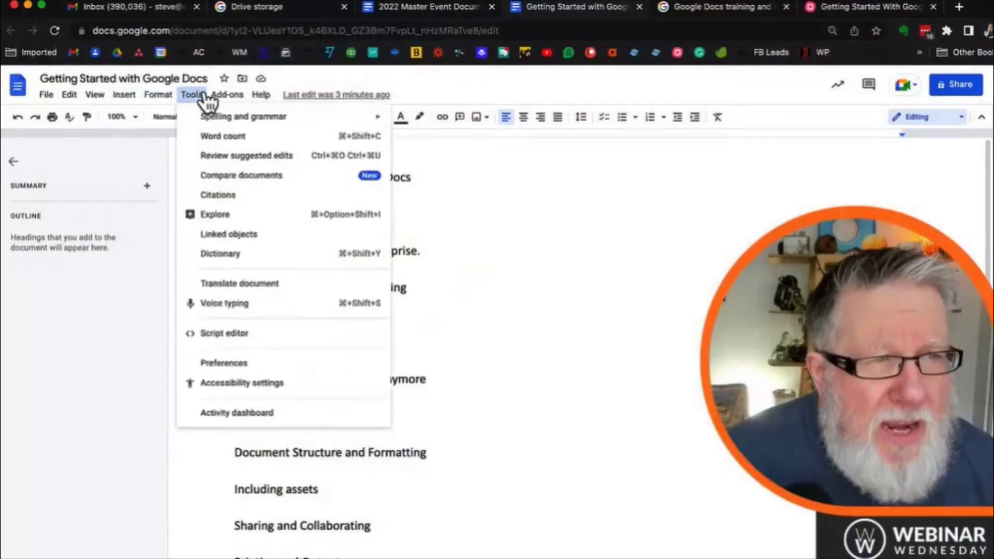
mouse_move(214, 98)
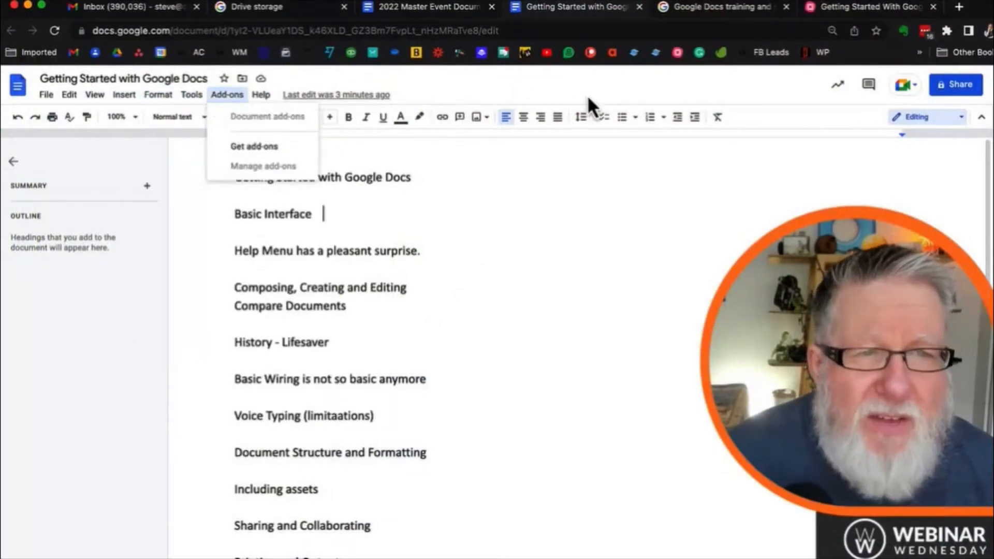
click(777, 124)
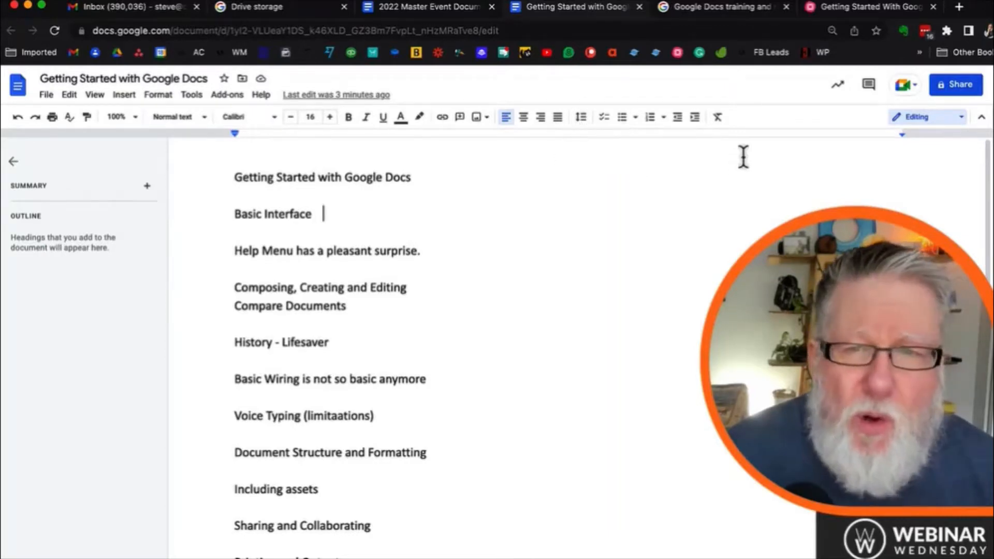
Show the available document modes, Editing, Suggesting and Viewing, and close the list without switching modes
click(523, 306)
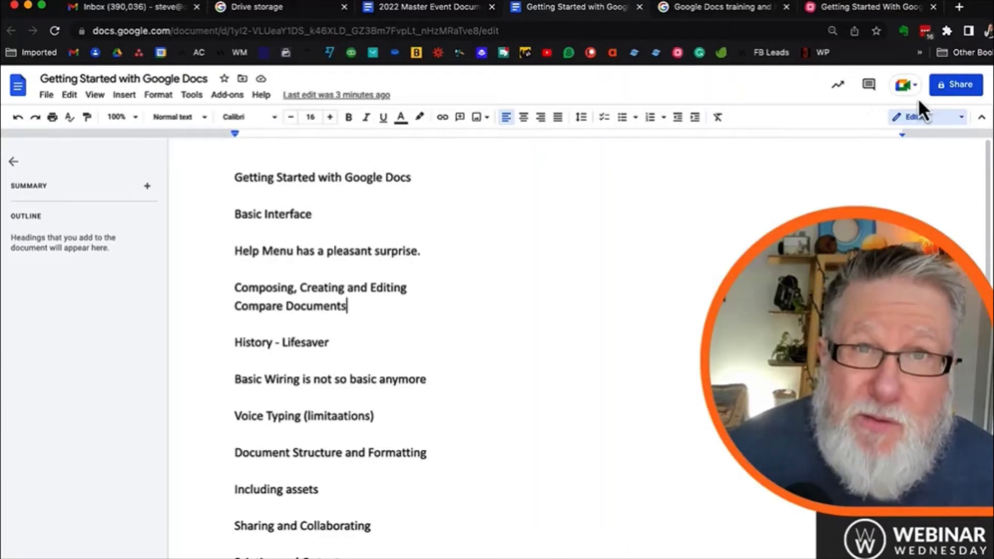
click(923, 120)
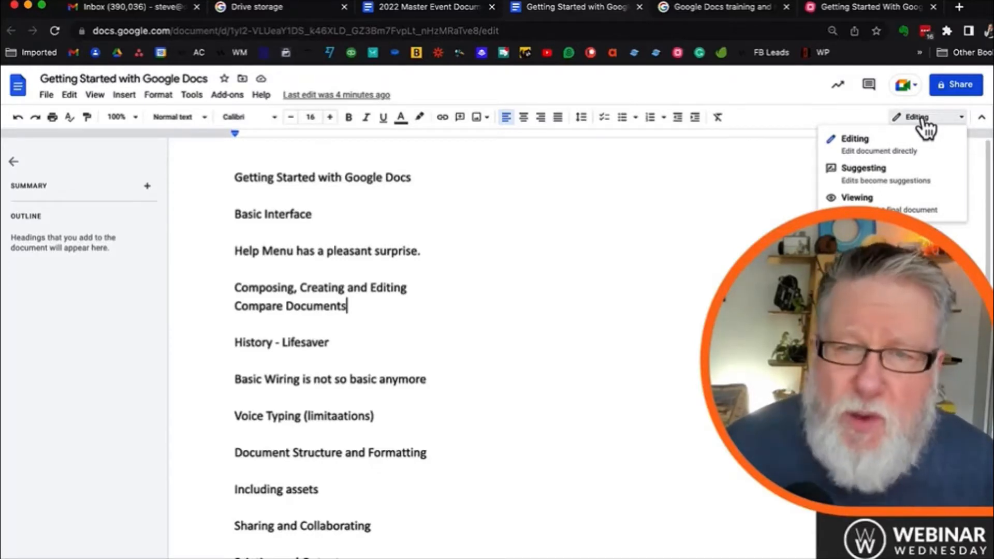
click(934, 342)
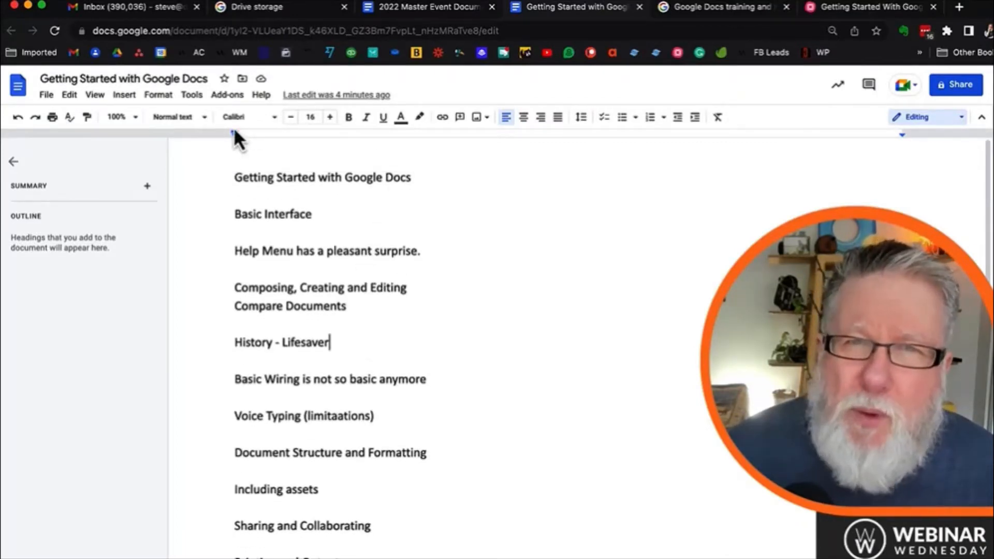
Open the Google Docs training page and examine its basics, cheat sheets, templates and productivity guides
click(260, 97)
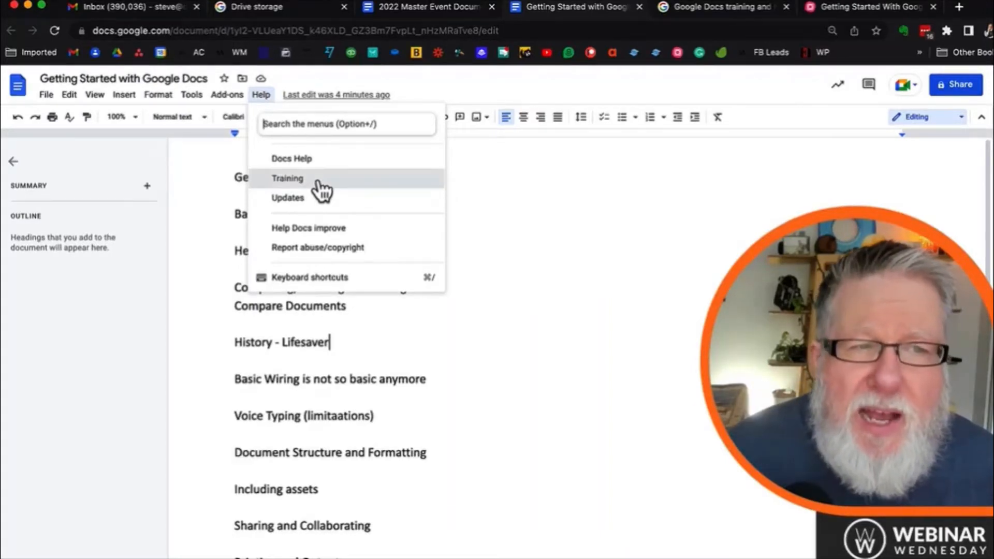
click(317, 182)
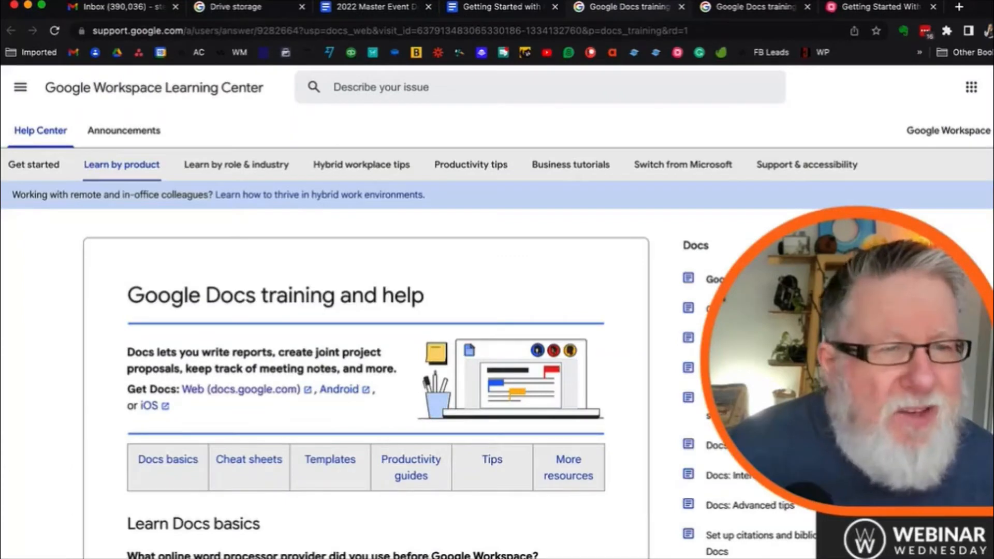
scroll(492, 321, down, 1)
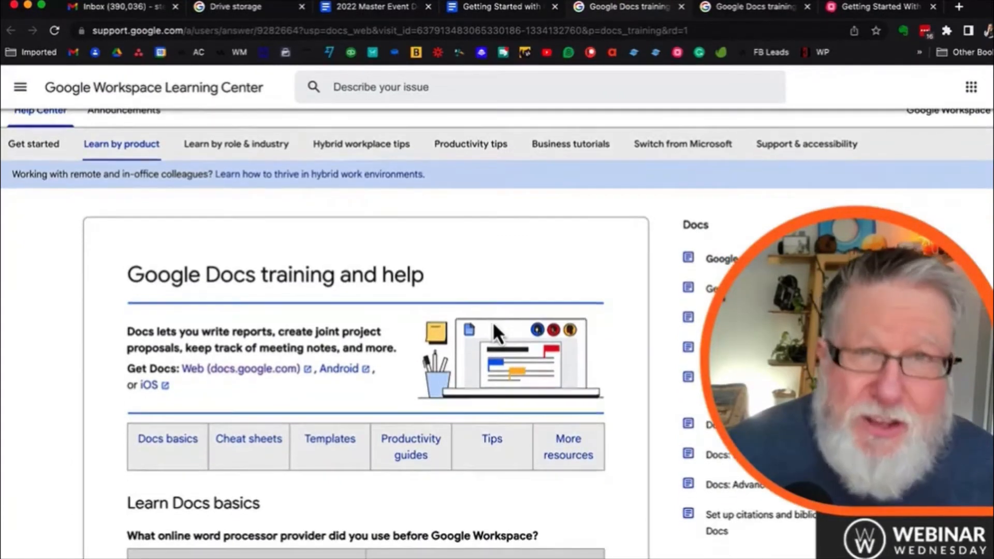
scroll(494, 325, down, 3)
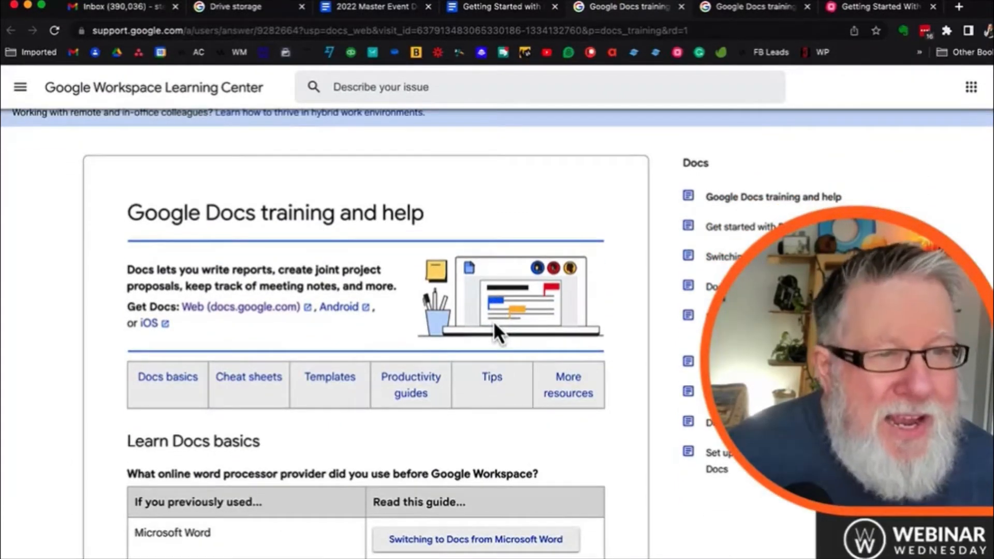
scroll(158, 328, down, 3)
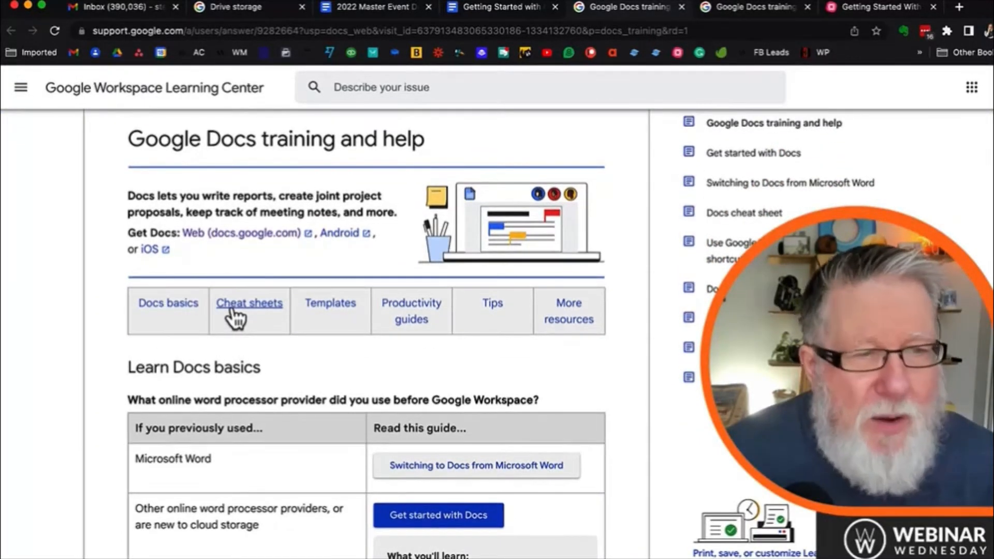
scroll(276, 306, up, 1)
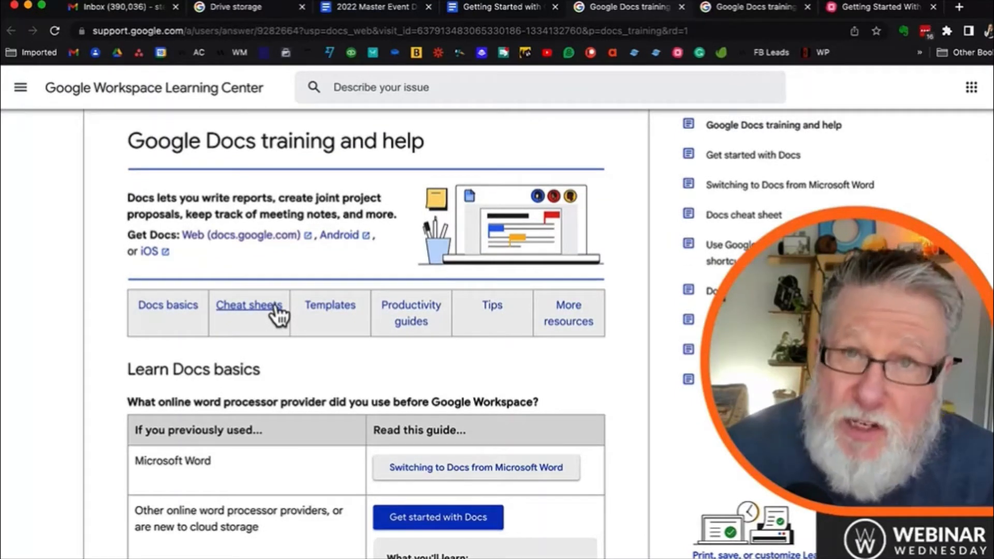
scroll(276, 307, down, 1)
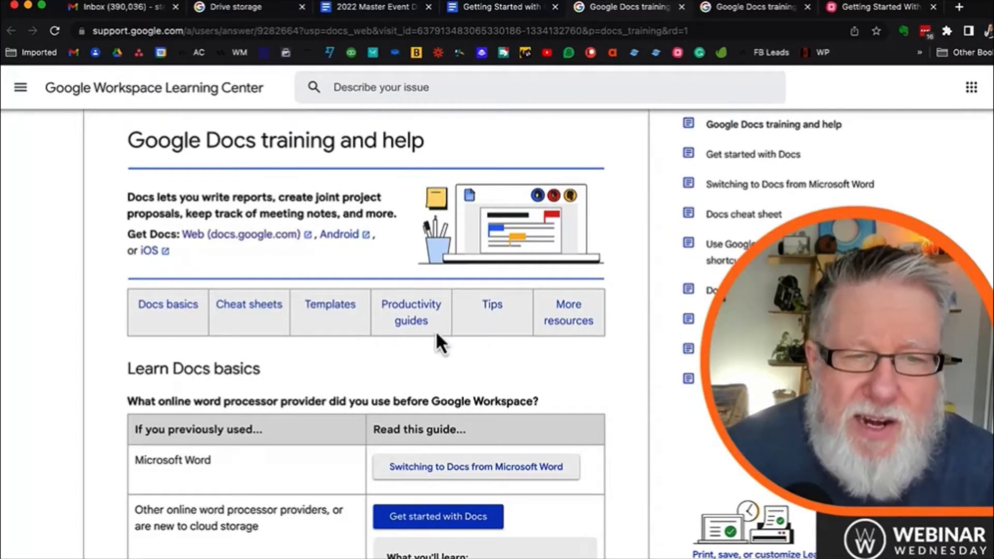
scroll(436, 337, down, 6)
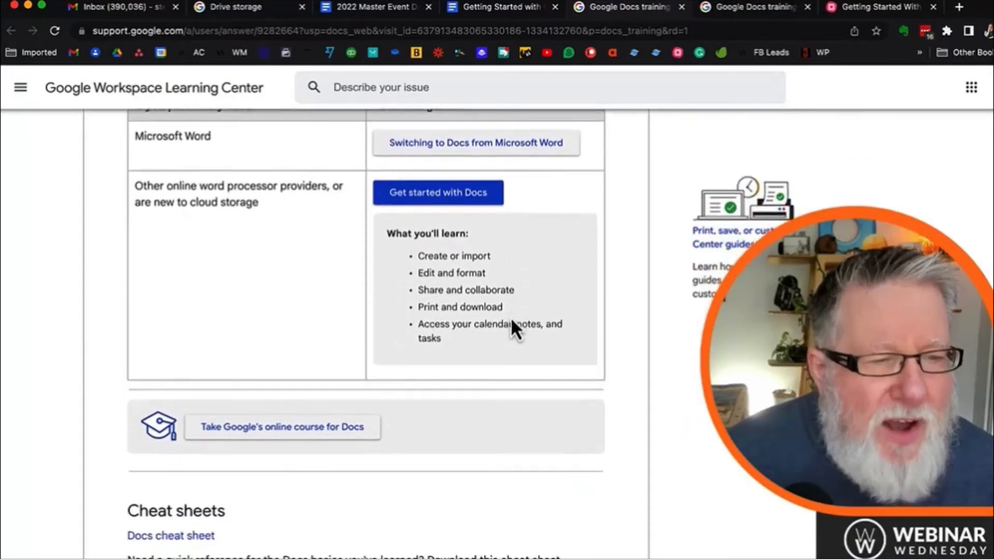
scroll(510, 323, down, 10)
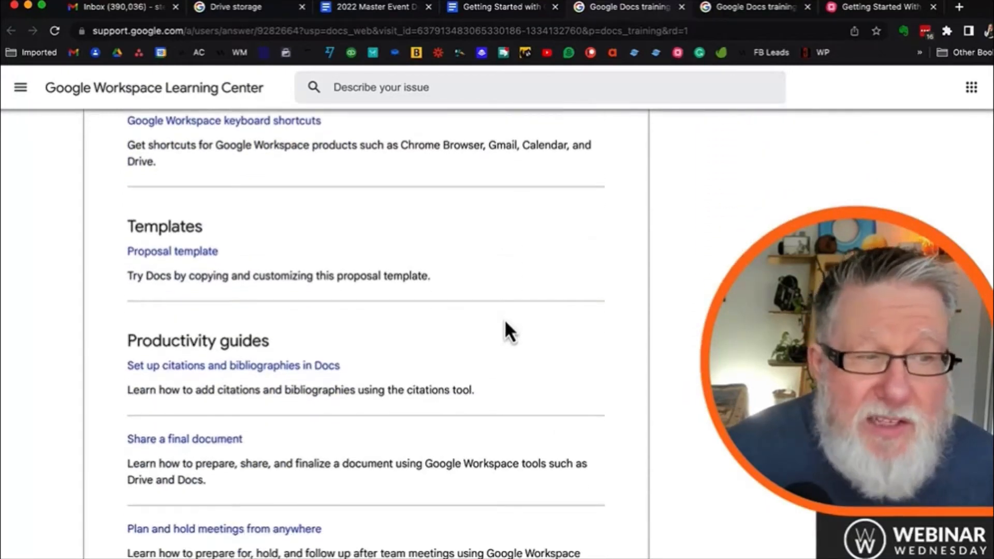
scroll(505, 323, down, 3)
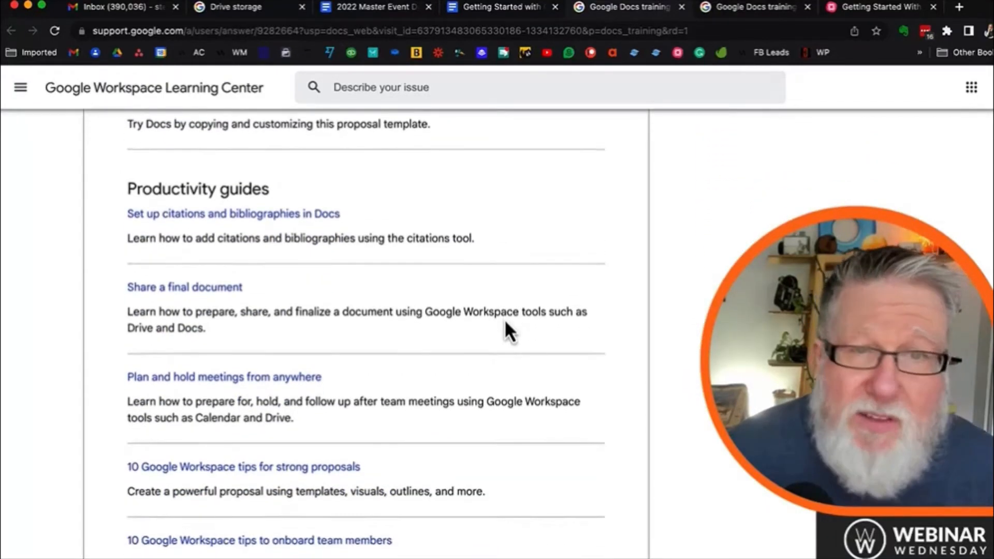
scroll(506, 322, down, 4)
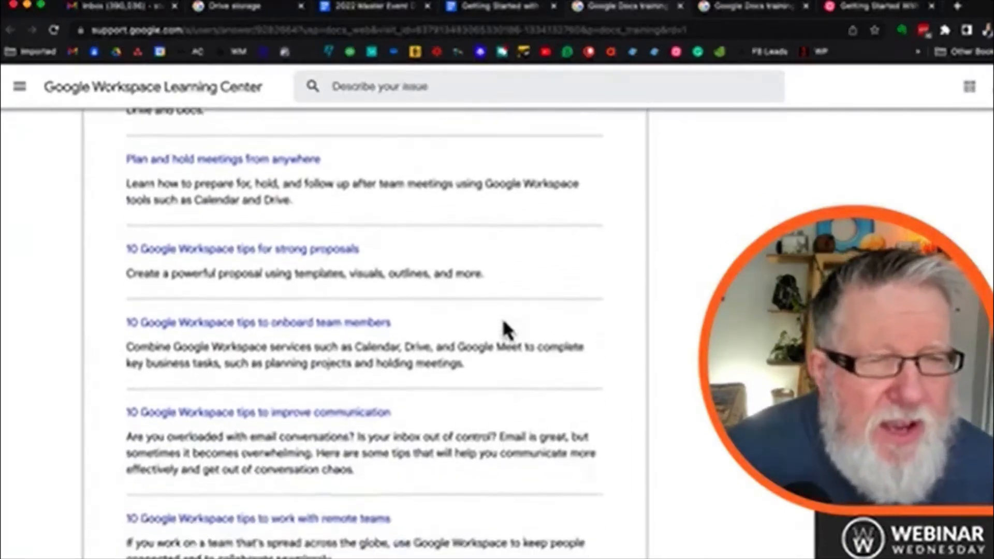
scroll(501, 319, up, 20)
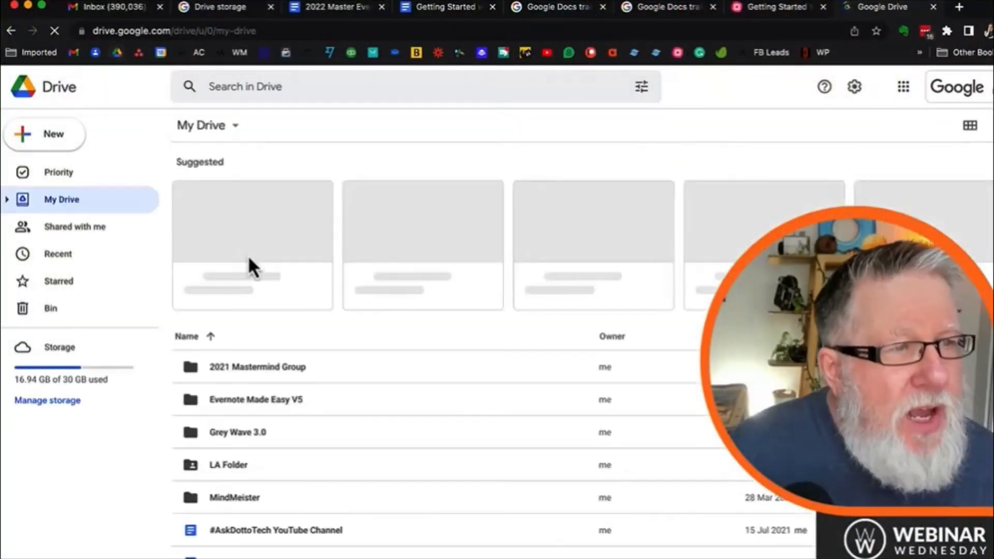
In Google Drive, start a new Google Docs document from a template to open the template gallery
click(50, 137)
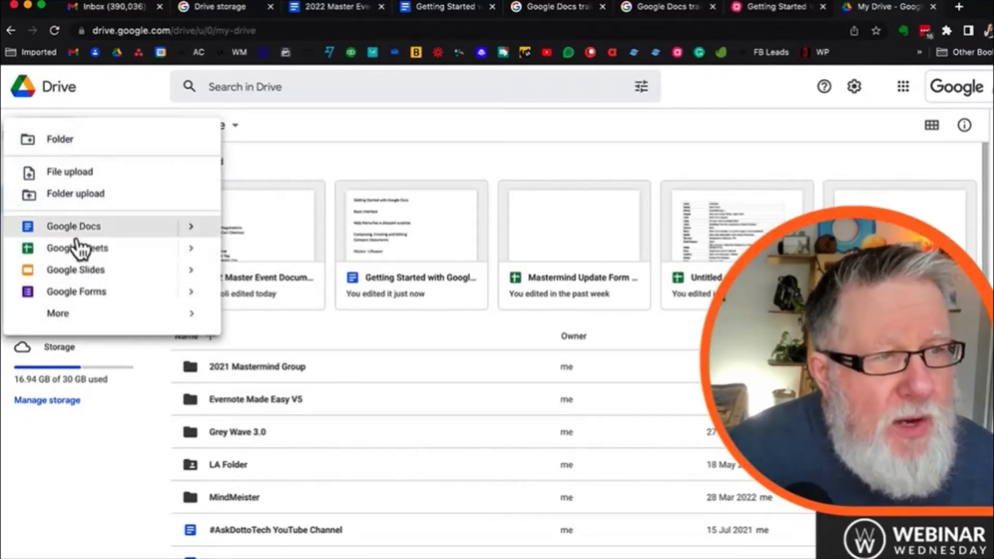
click(191, 228)
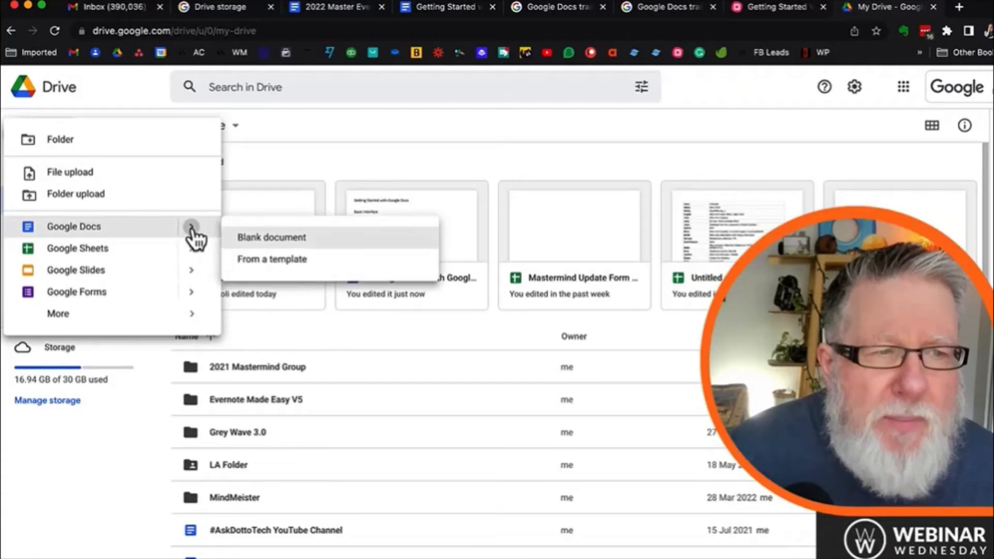
click(267, 260)
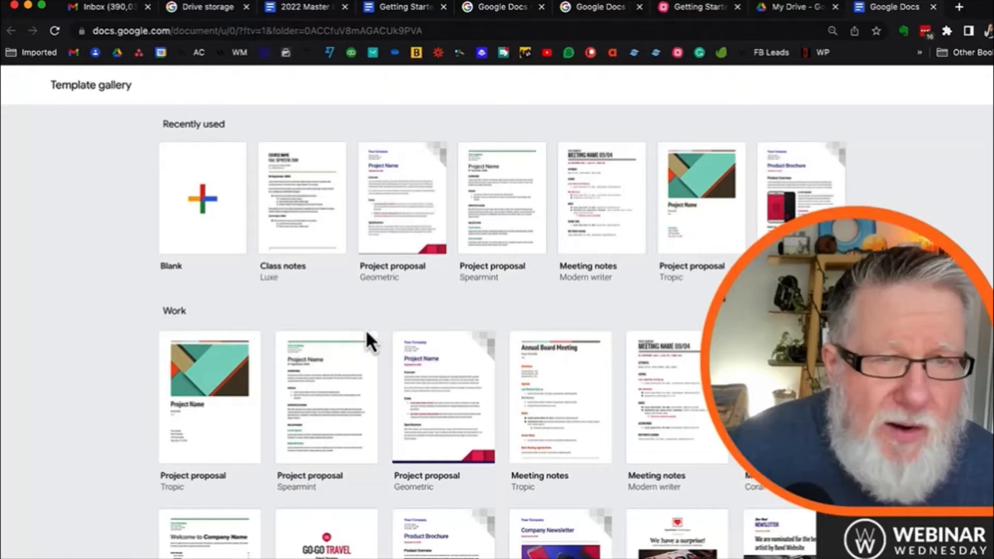
Look through the template gallery's letter, CV and education templates
scroll(366, 329, down, 20)
scroll(366, 332, down, 8)
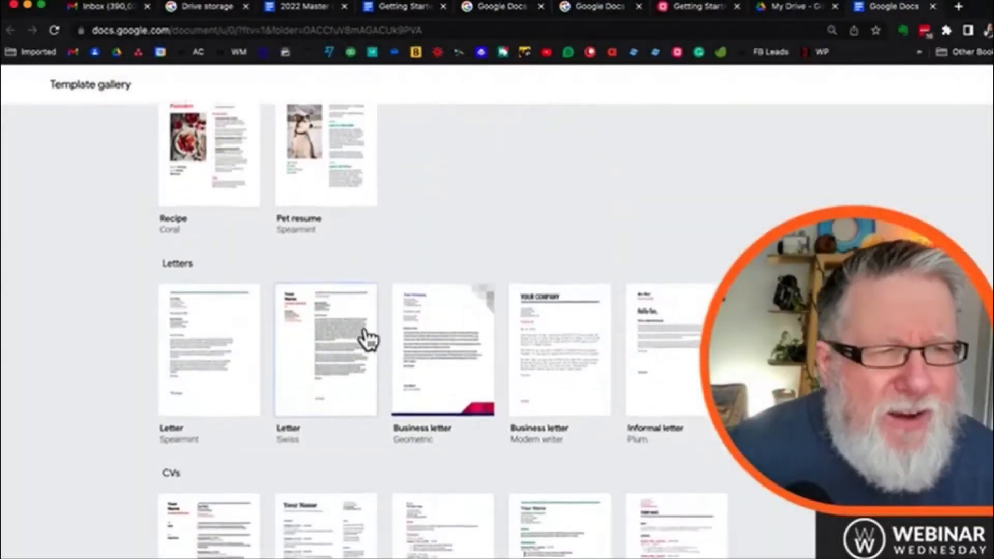
scroll(365, 331, down, 4)
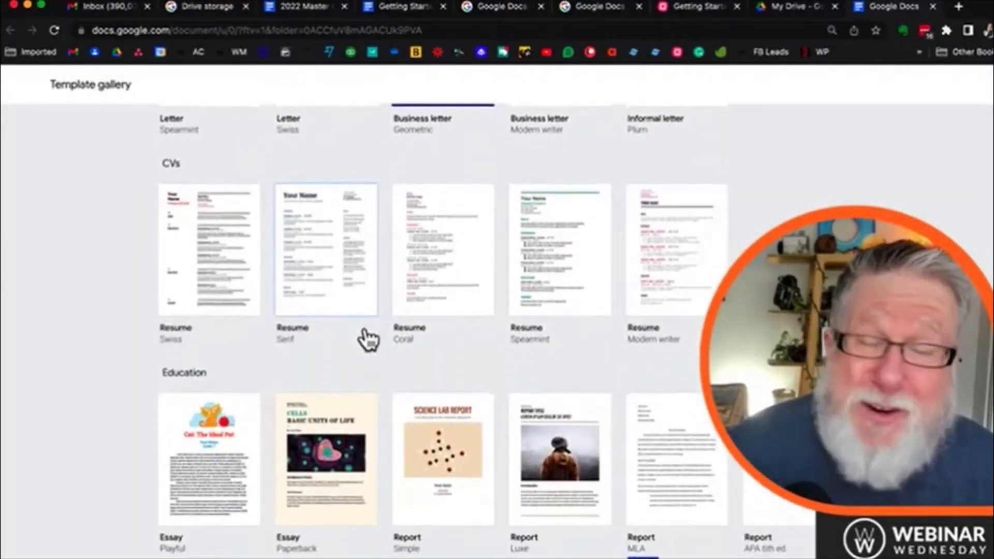
scroll(368, 339, down, 3)
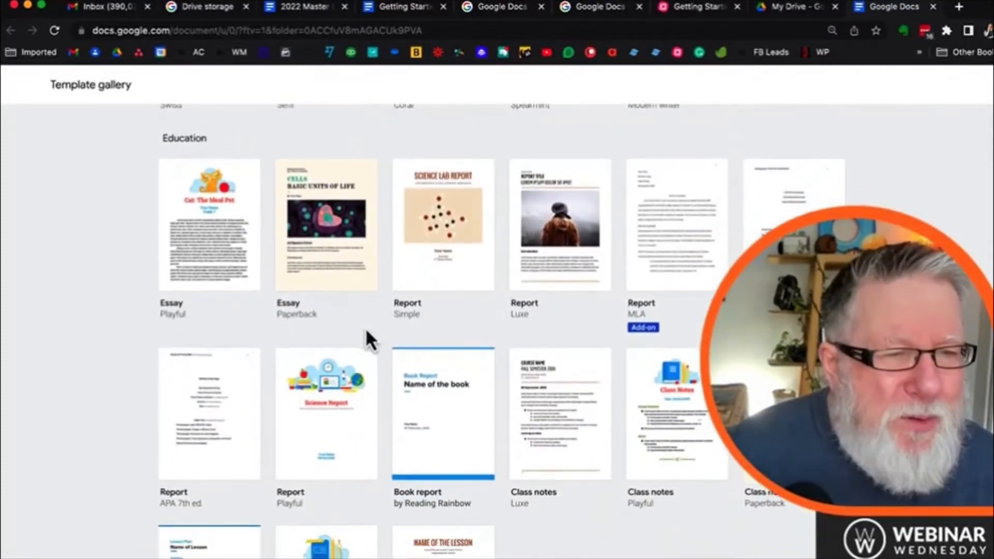
scroll(367, 339, up, 16)
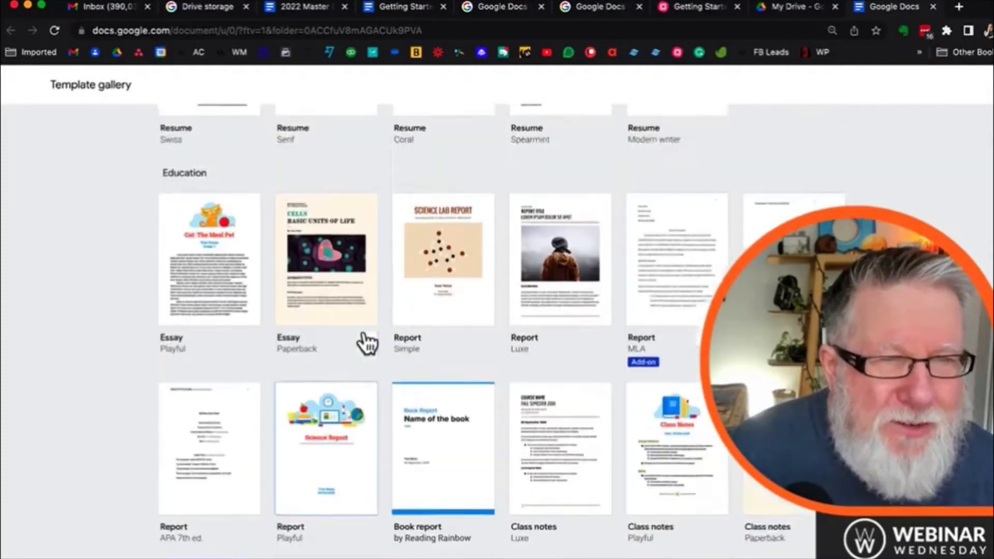
Switch from the template gallery to the Getting Started with Google Docs document and add blank lines below "Help Menu has a pleasant surprise."
scroll(366, 335, up, 12)
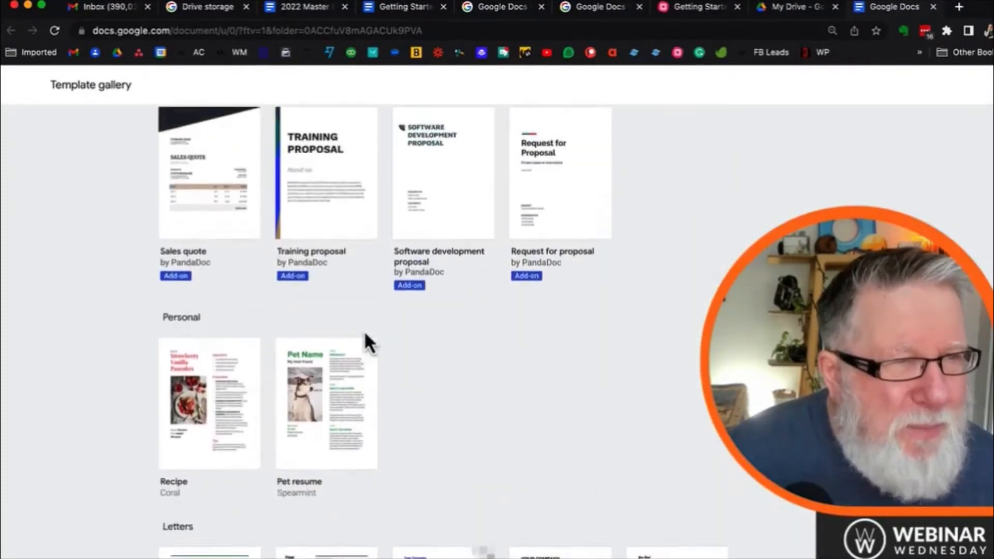
scroll(386, 333, up, 3)
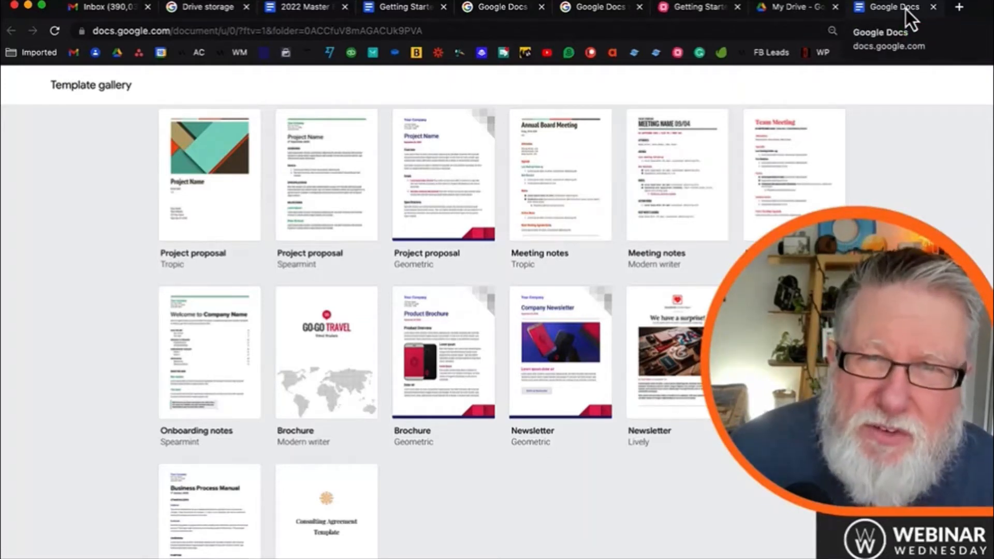
click(405, 8)
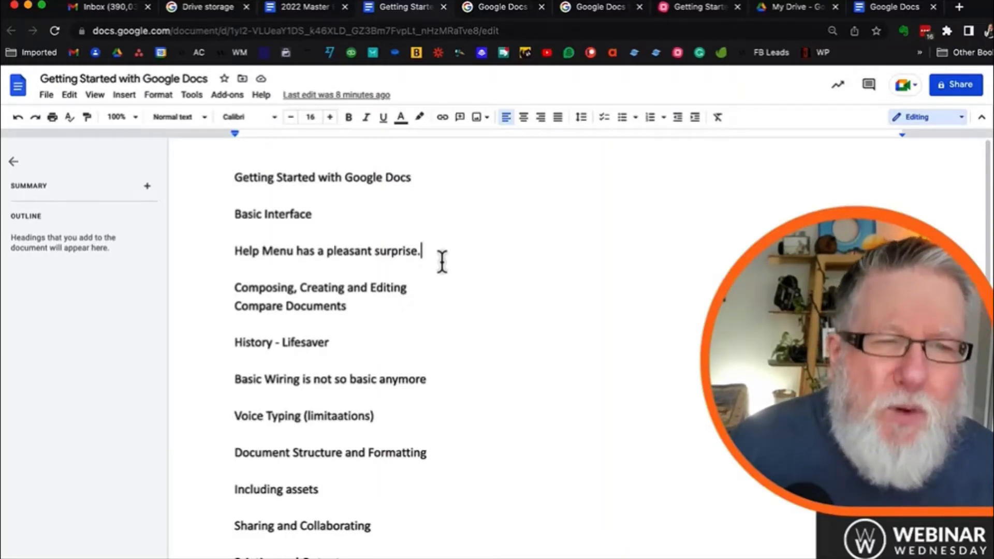
key(Return)
key(Return)
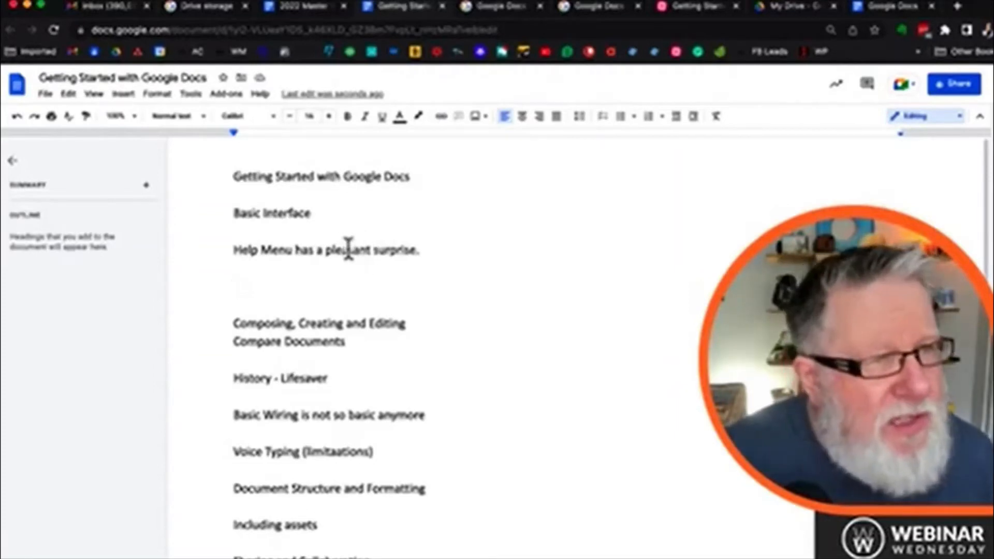
On the blank line below the Help Menu line, open voice typing and start dictating in English (UK)
click(189, 97)
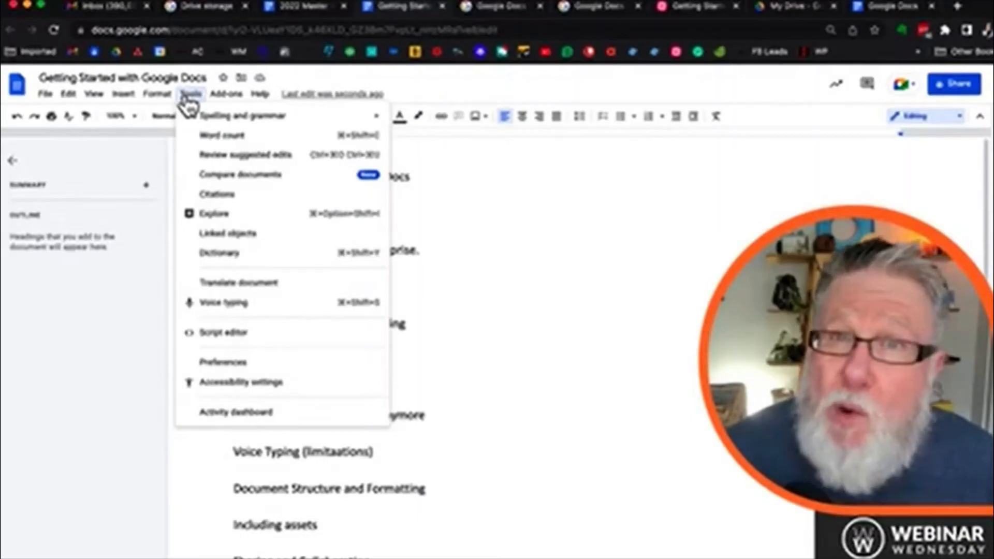
click(517, 377)
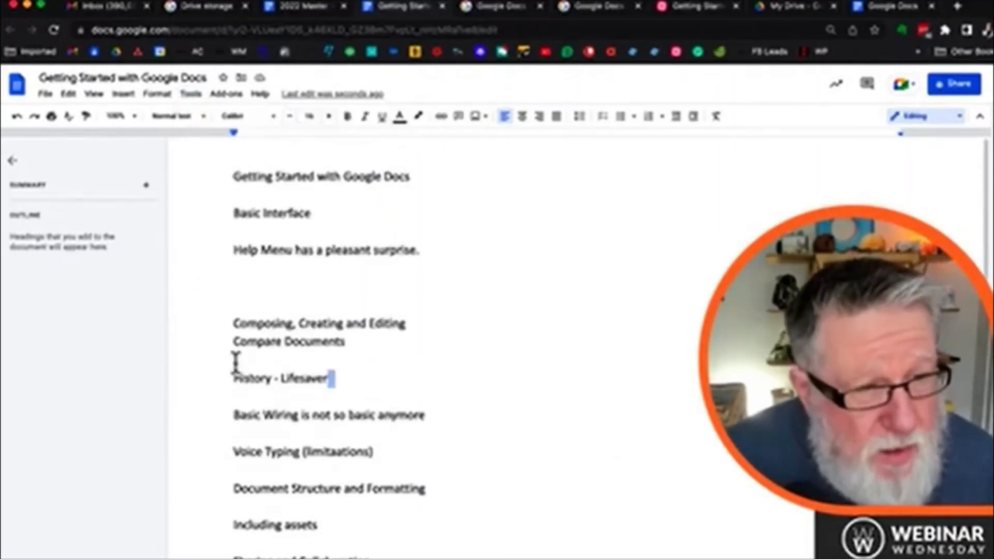
click(284, 283)
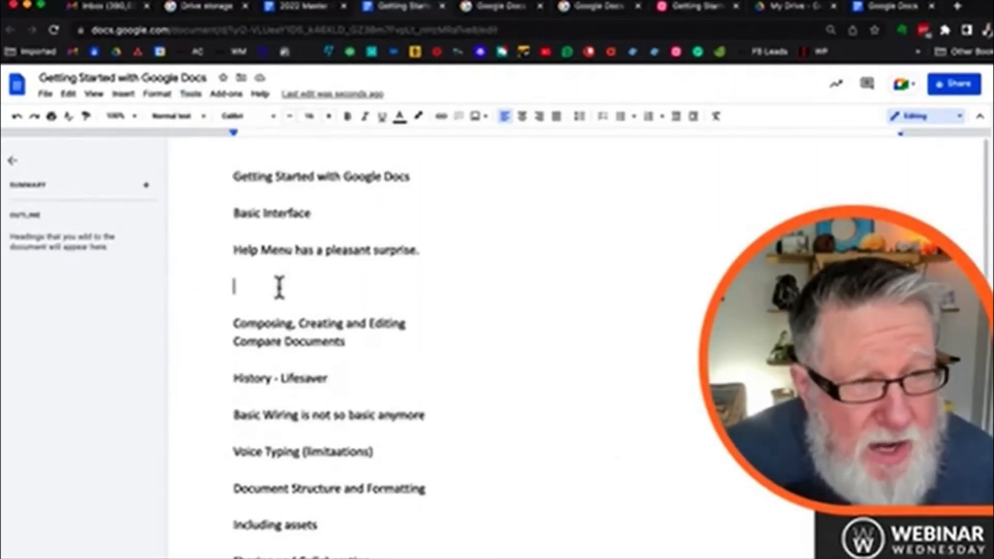
click(191, 96)
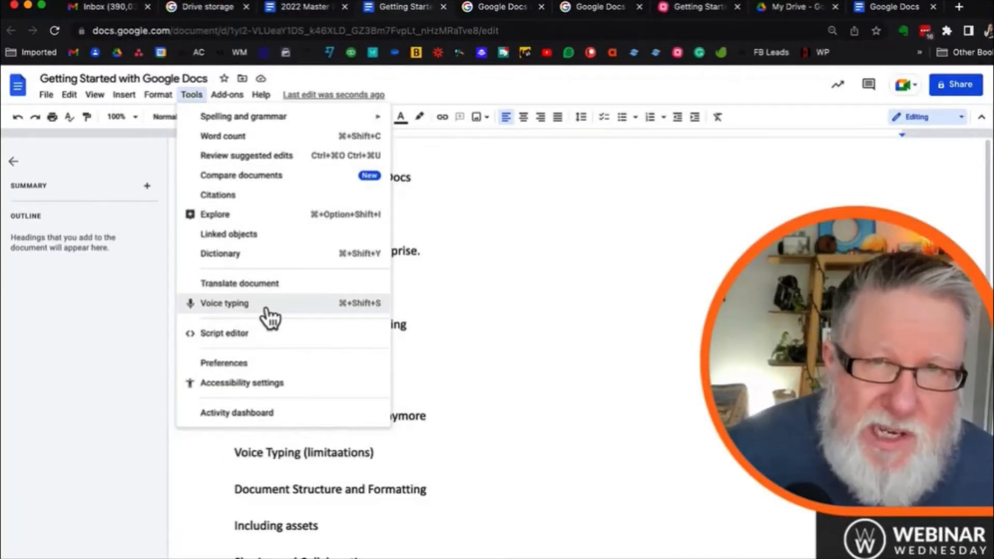
click(267, 306)
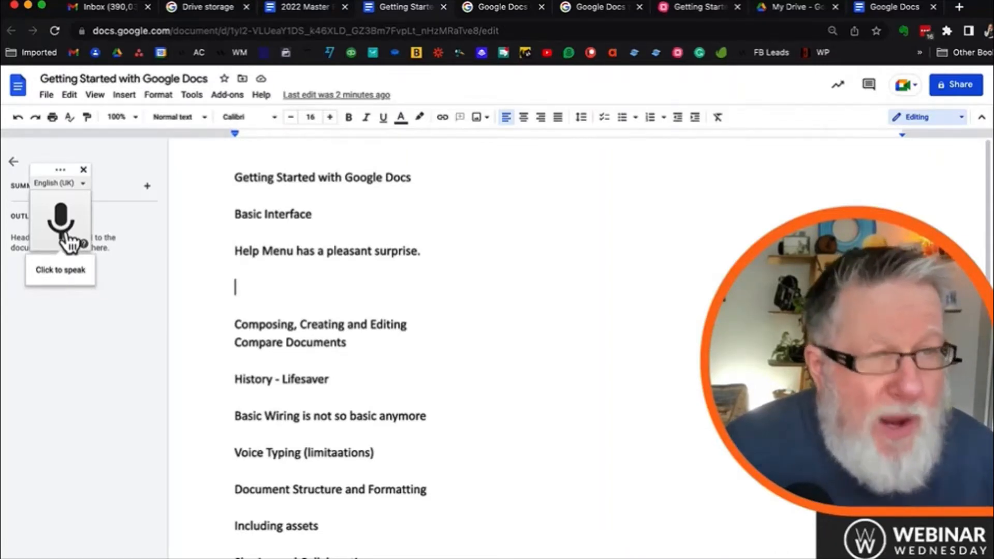
click(63, 233)
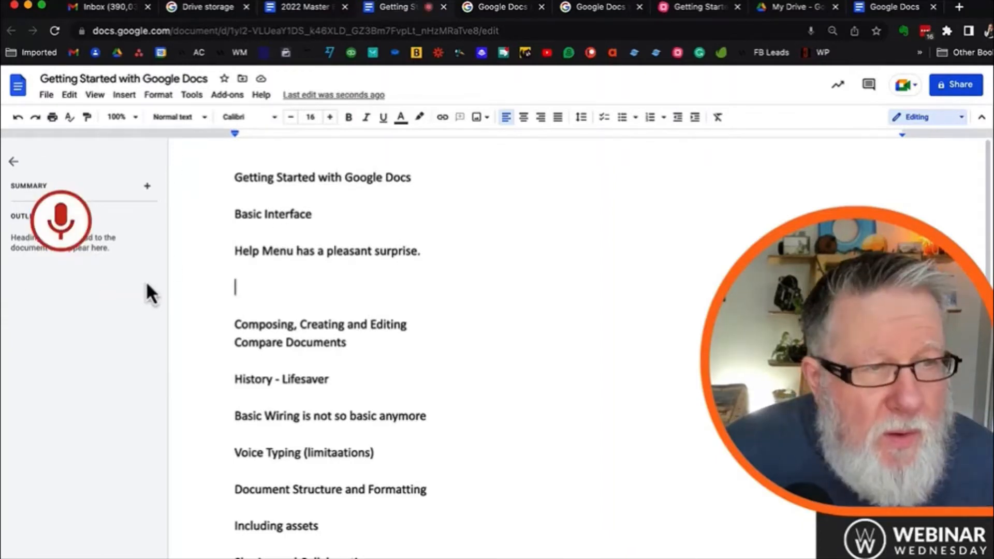
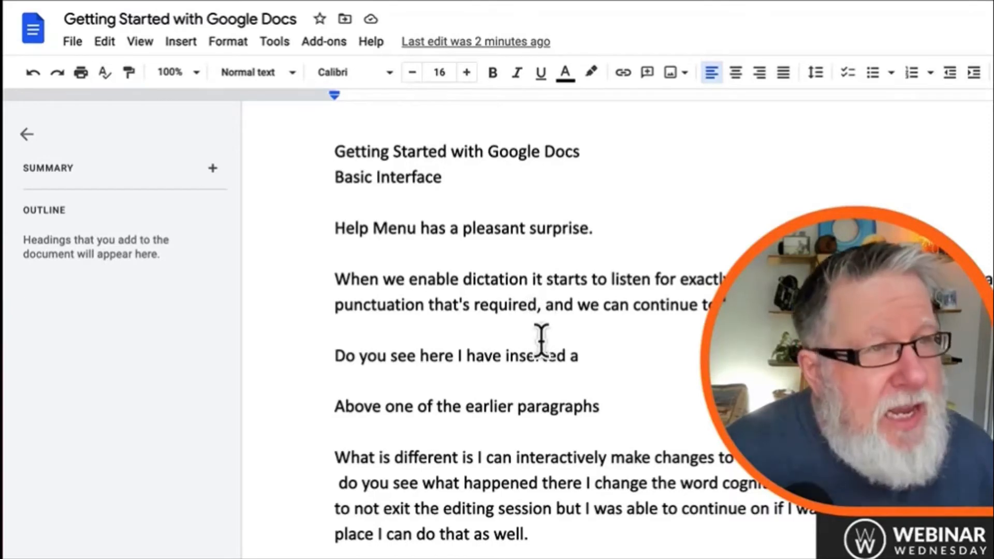
Show the formatting options for text, paragraph styles and line and paragraph spacing without changing any of them
click(226, 46)
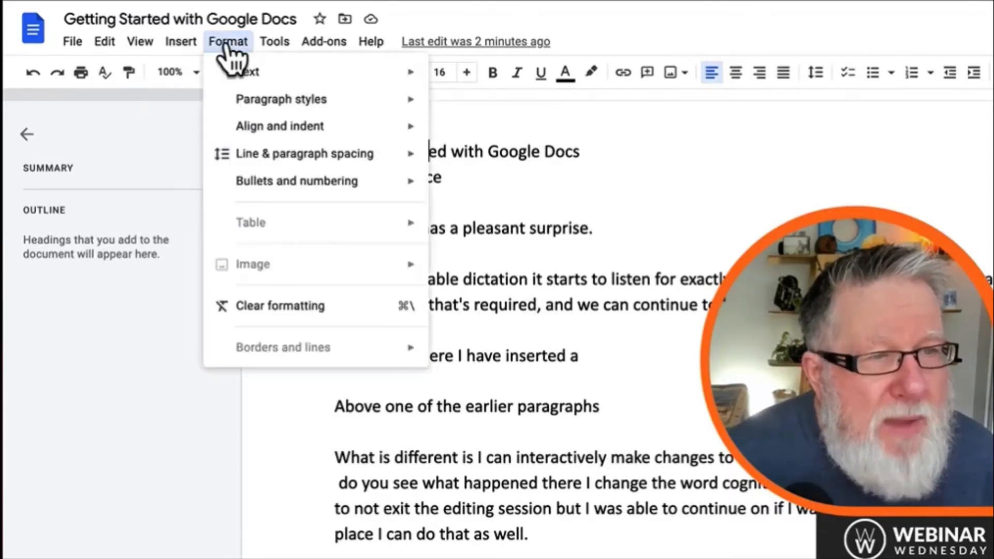
mouse_move(274, 41)
mouse_move(230, 44)
mouse_move(251, 77)
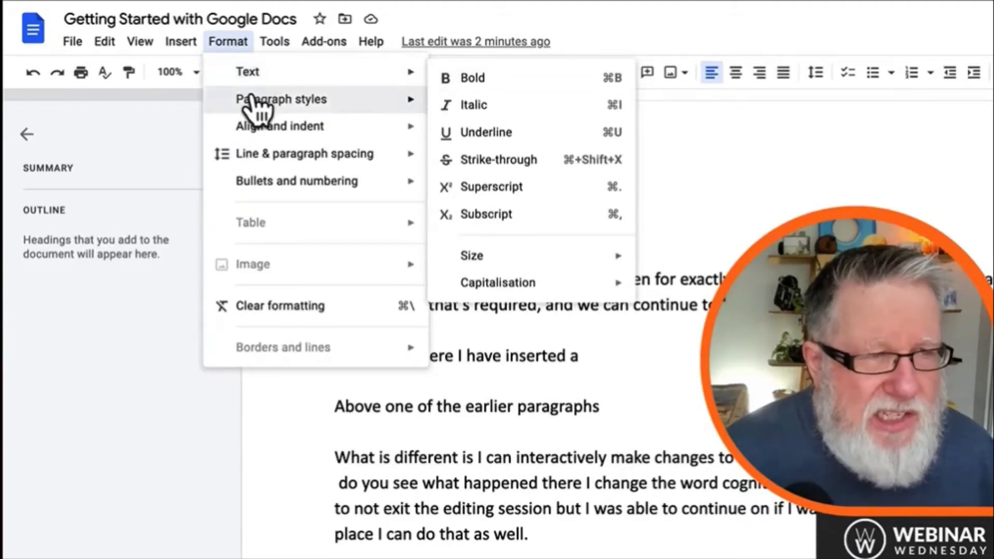
mouse_move(251, 160)
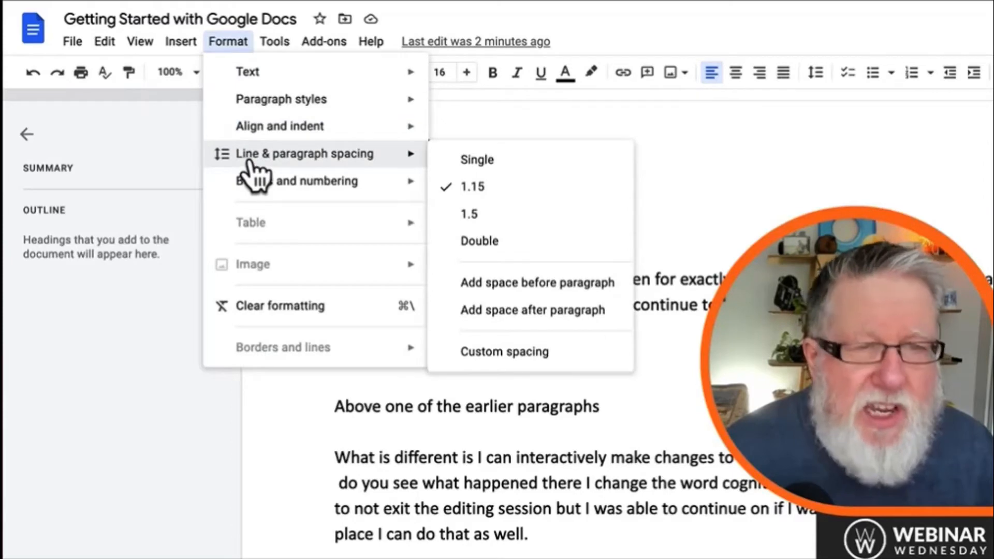
key(Escape)
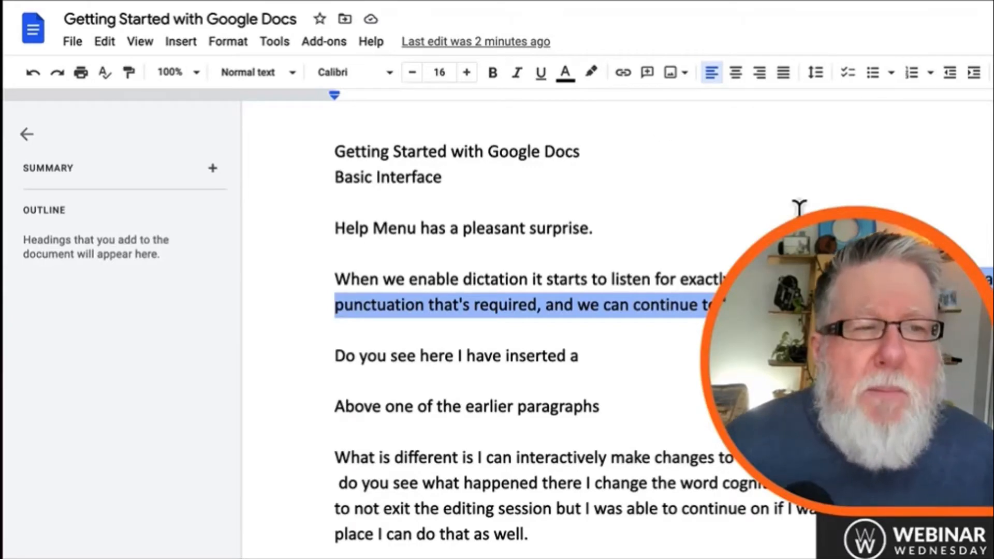
Select the document's title line to examine the paragraph styles and default-style options, and highlight the paragraph starting "When we enable dictation"
click(504, 151)
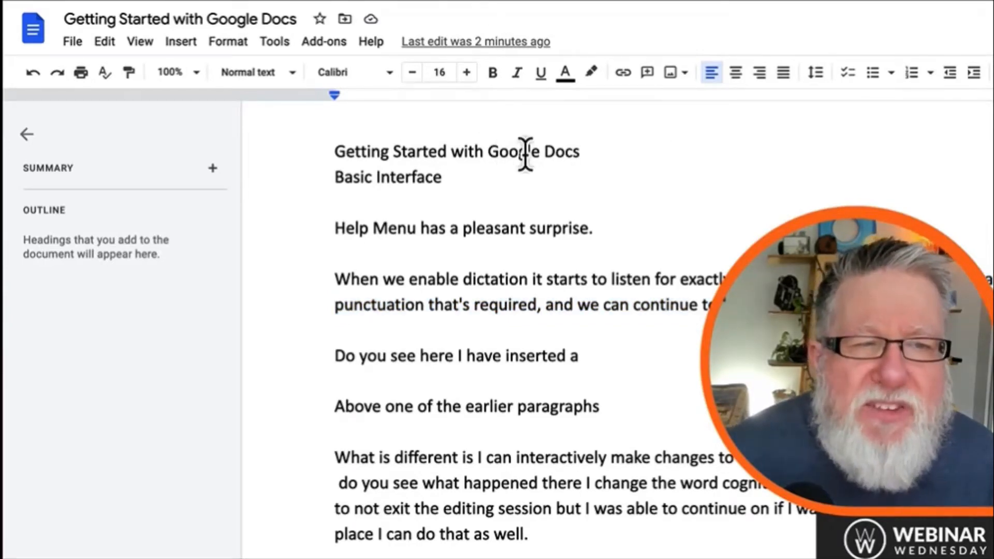
double_click(525, 155)
drag(615, 159, 321, 149)
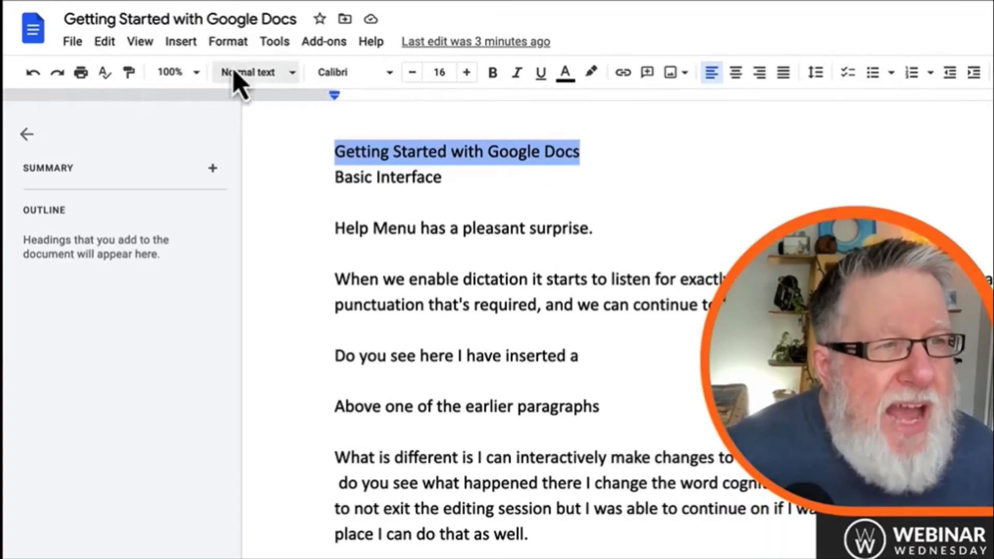
click(292, 89)
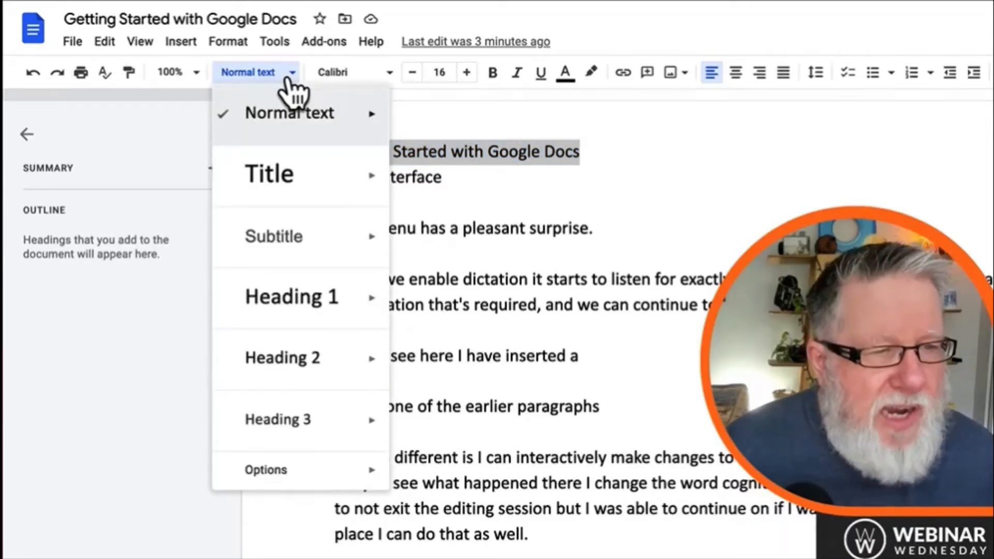
mouse_move(266, 473)
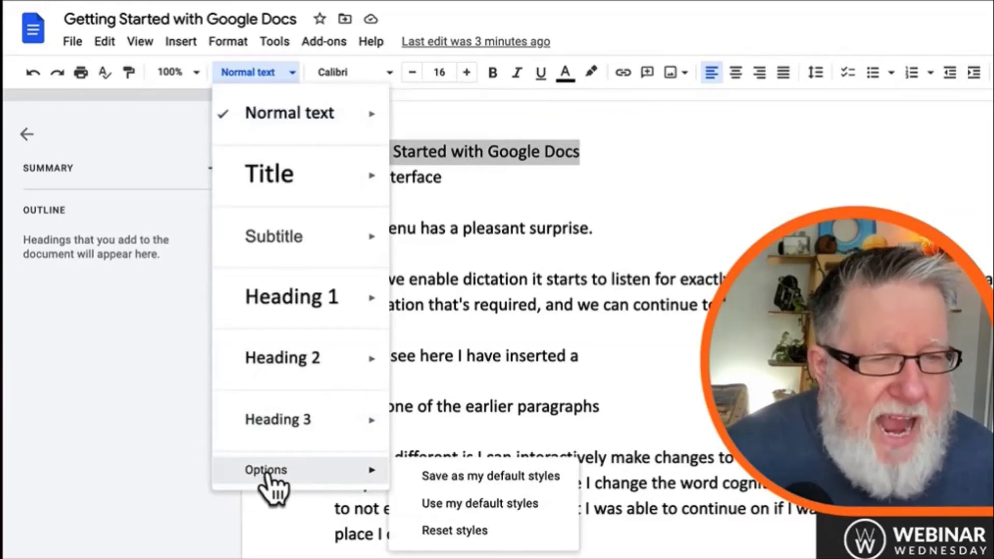
mouse_move(278, 261)
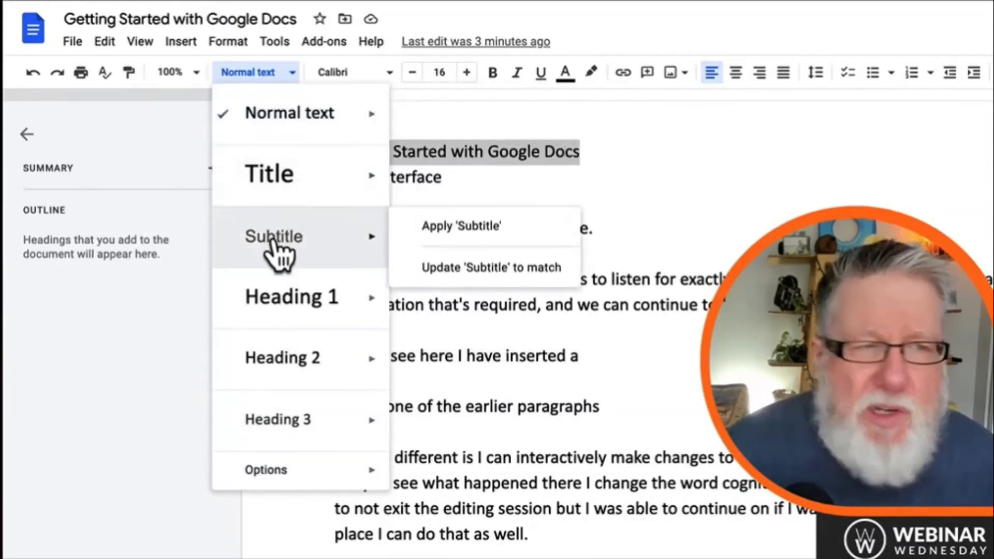
mouse_move(295, 194)
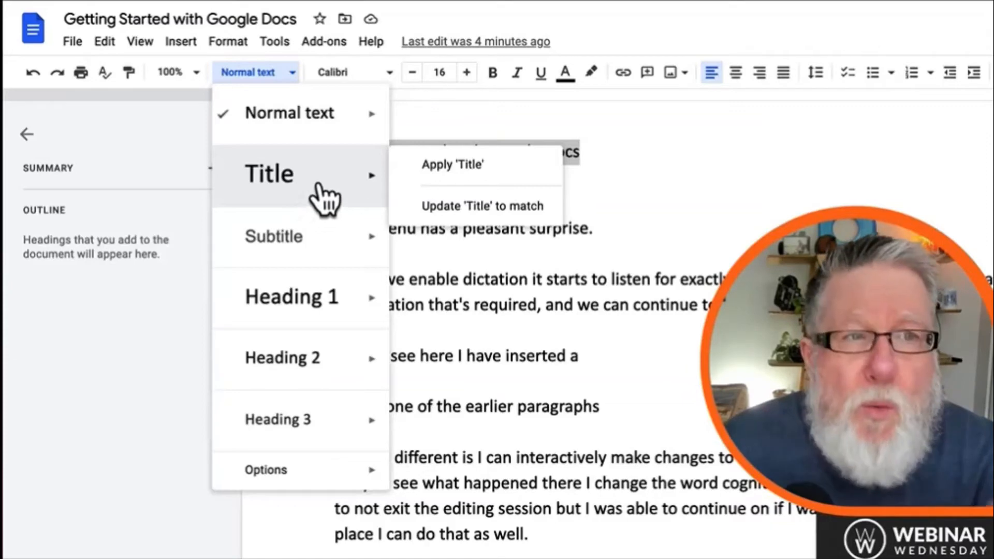
click(814, 201)
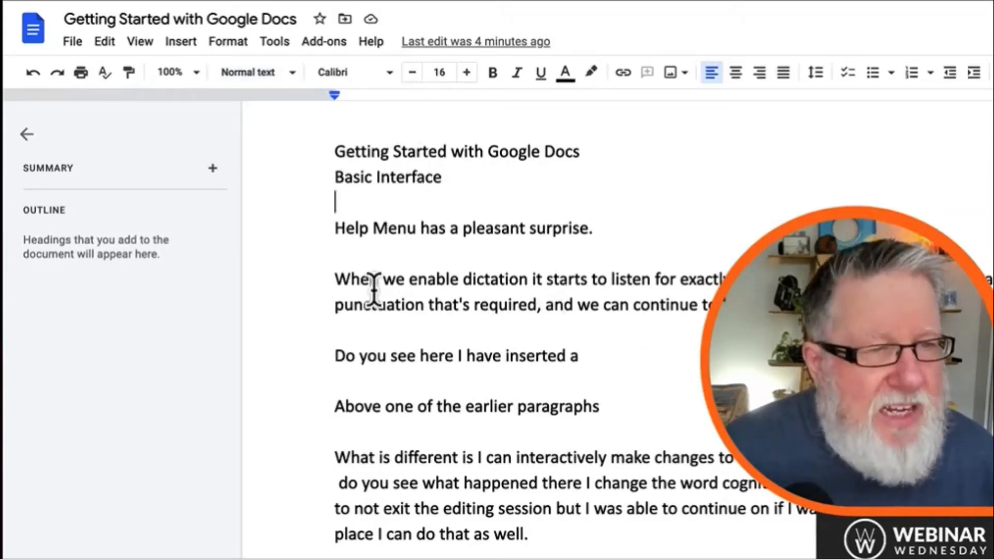
click(333, 278)
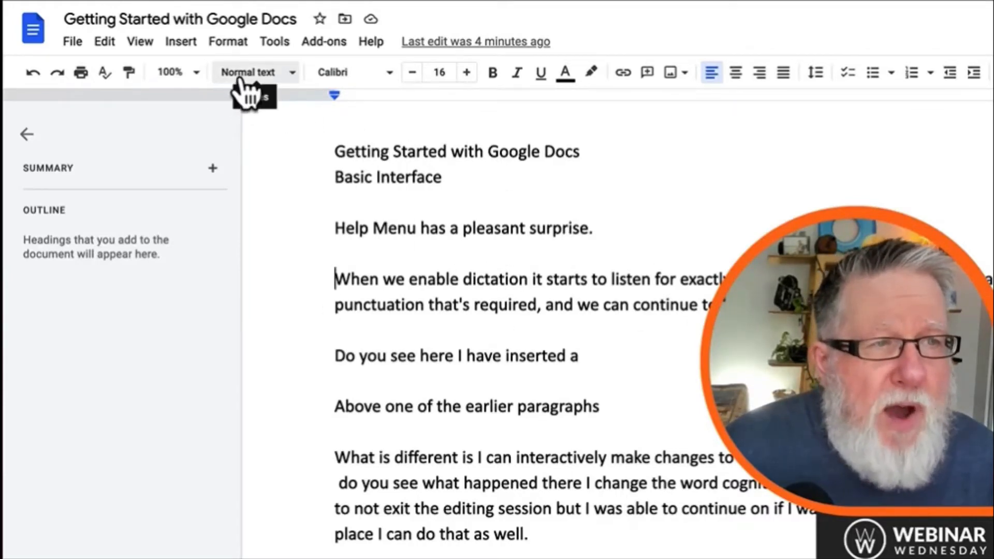
drag(335, 280, 751, 306)
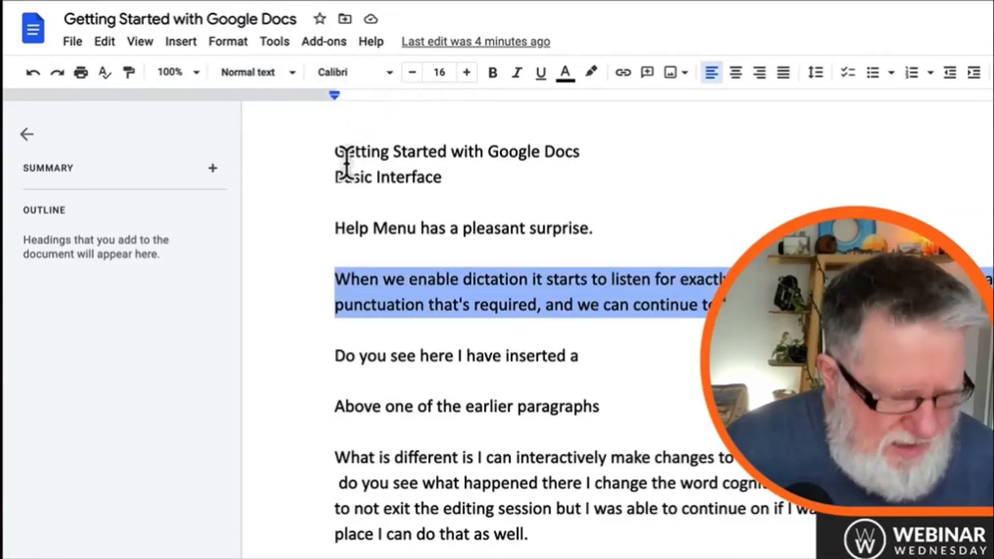
Create a new blank document and enter the text "Very small" on its first line
click(72, 44)
mouse_move(123, 120)
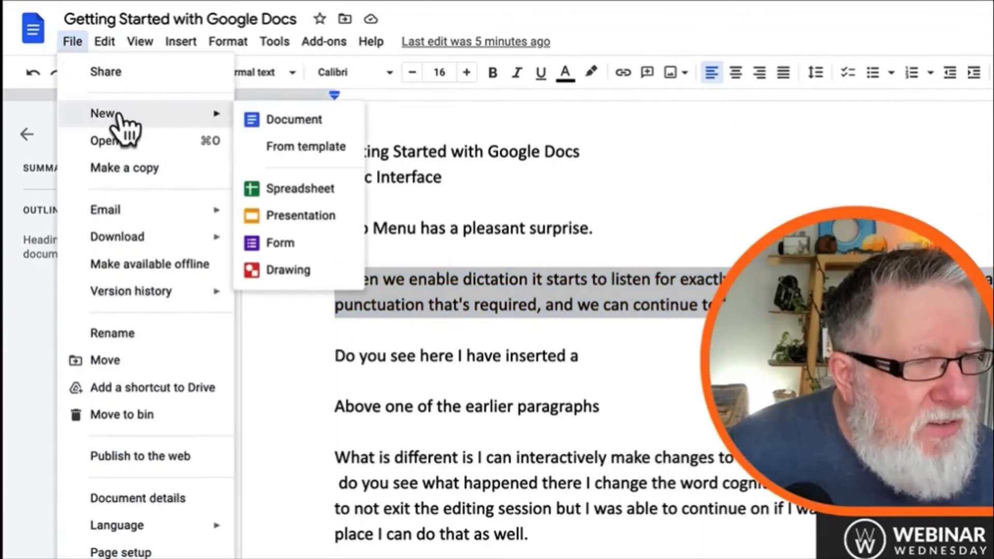
click(313, 122)
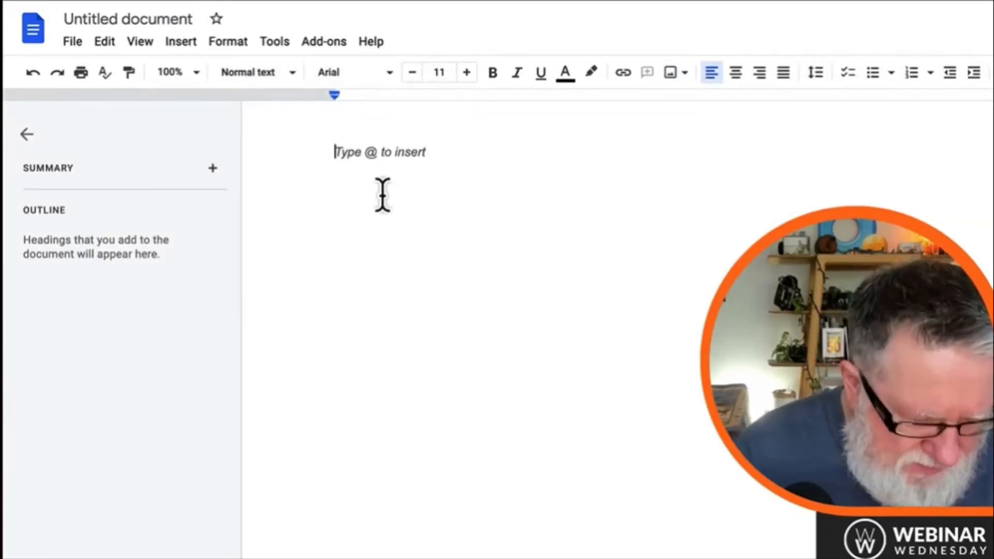
text(very smal)
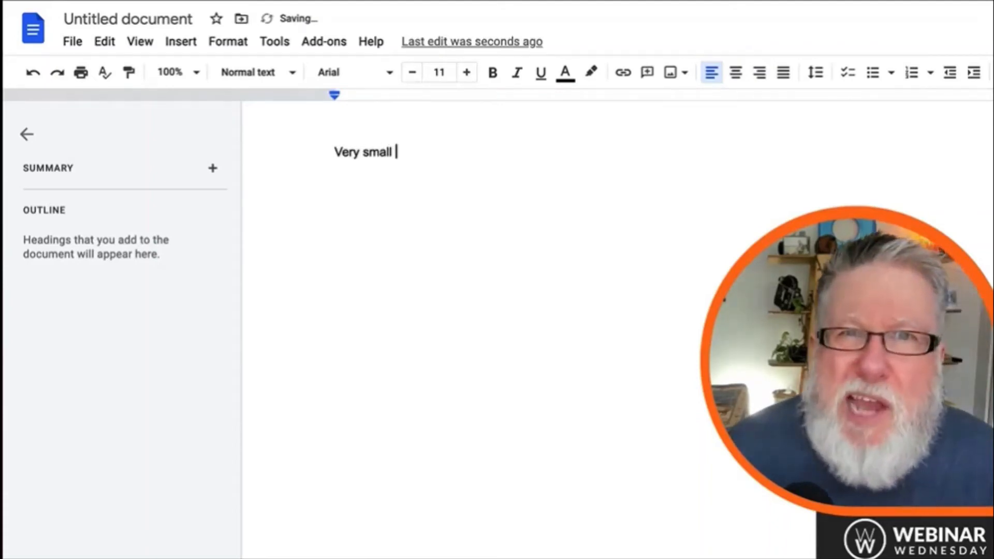
Change the "Very small" text to the Calibri font at size 16
triple_click(370, 153)
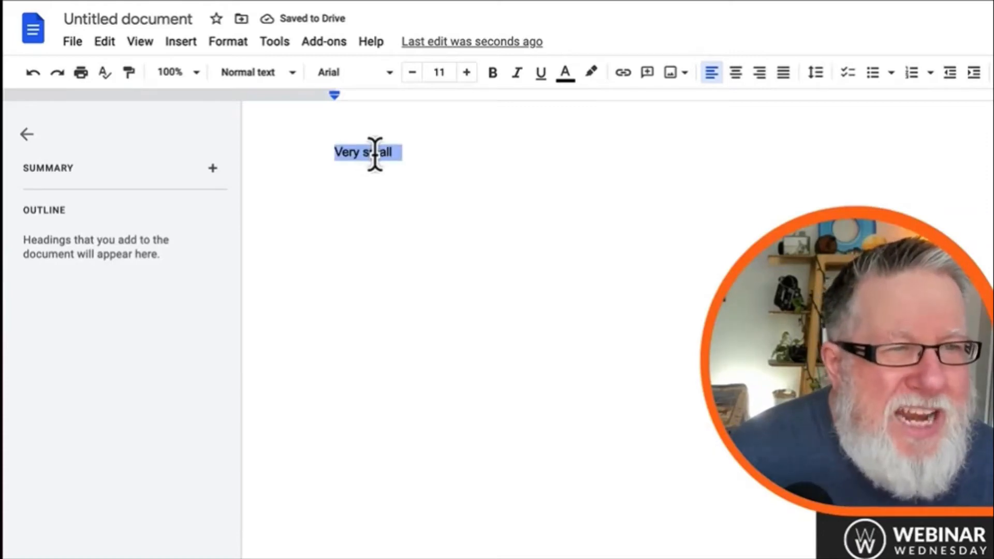
click(383, 75)
click(397, 173)
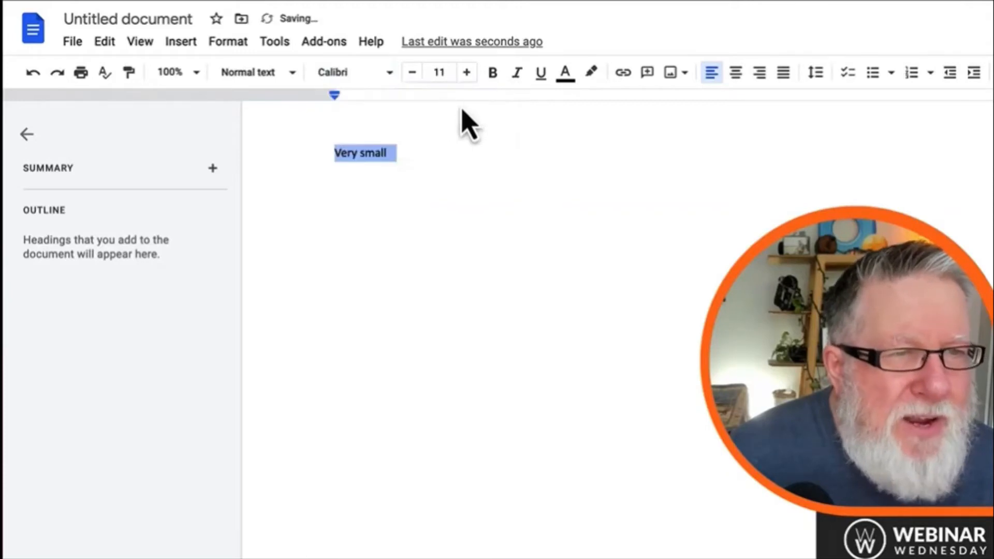
click(465, 73)
click(466, 73)
click(465, 74)
click(466, 73)
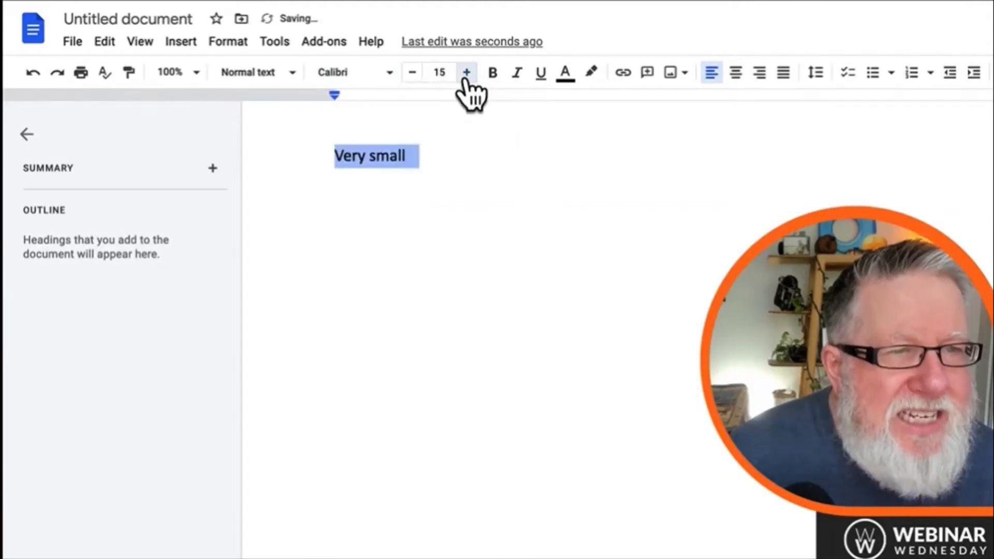
click(466, 74)
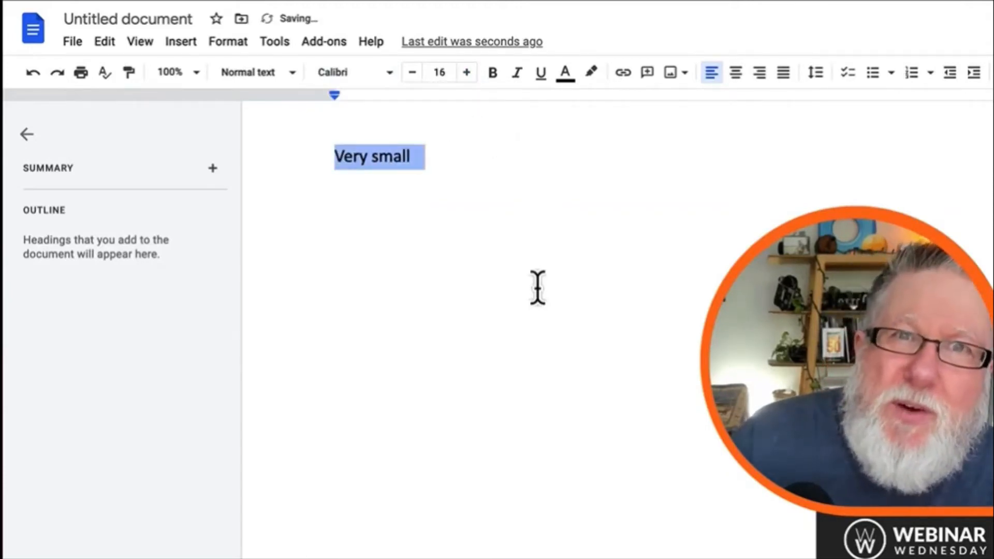
Update the Normal text style to match the selected "Very small" text and place the cursor at the end of the line
click(276, 87)
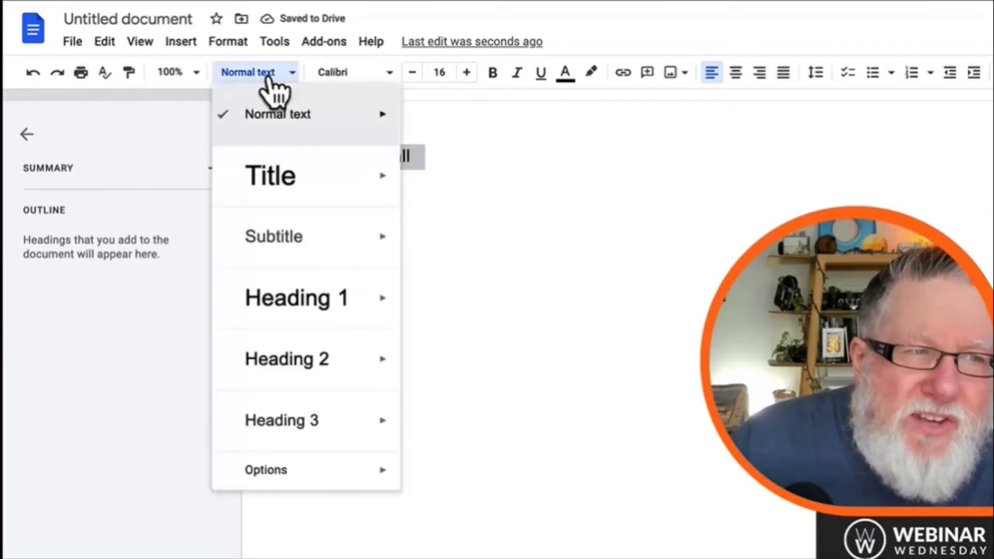
mouse_move(371, 129)
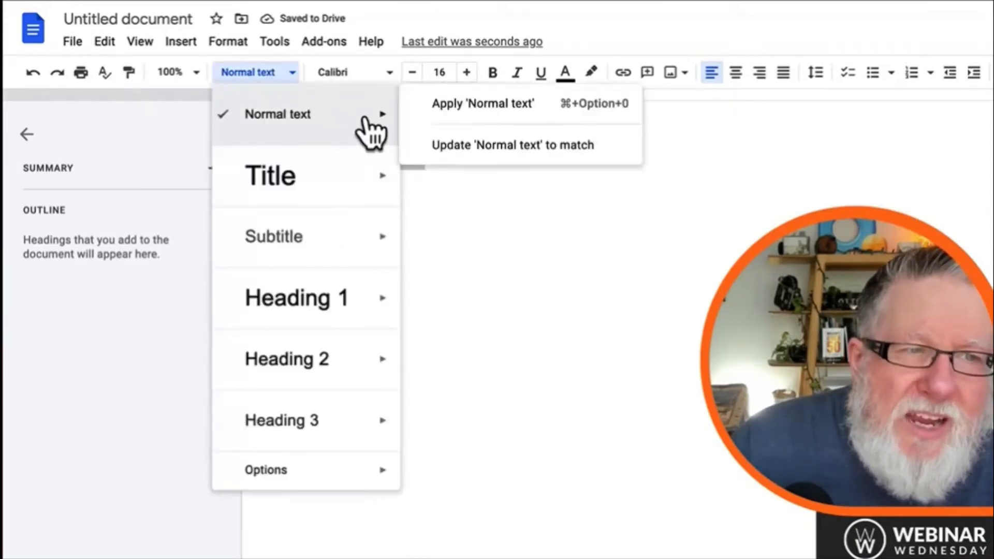
click(483, 148)
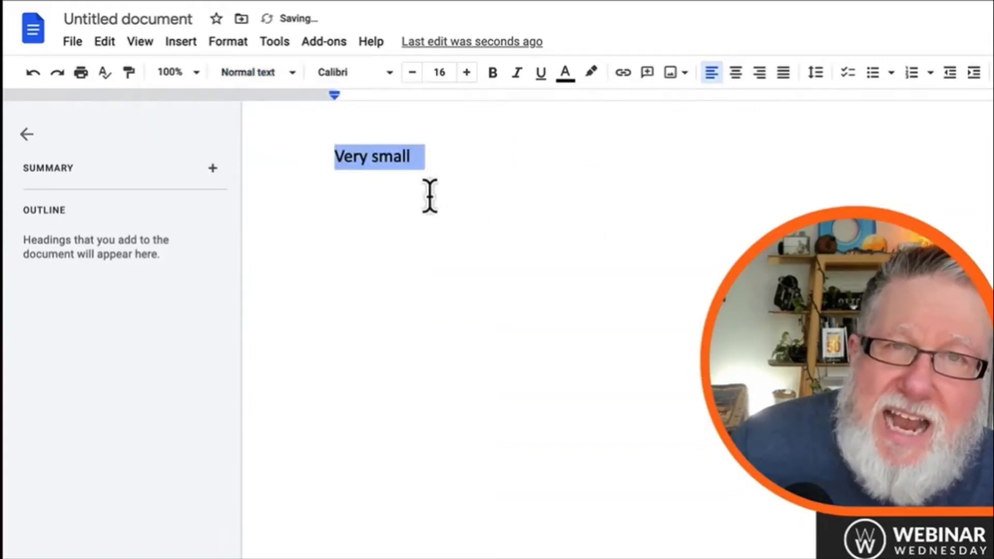
click(438, 163)
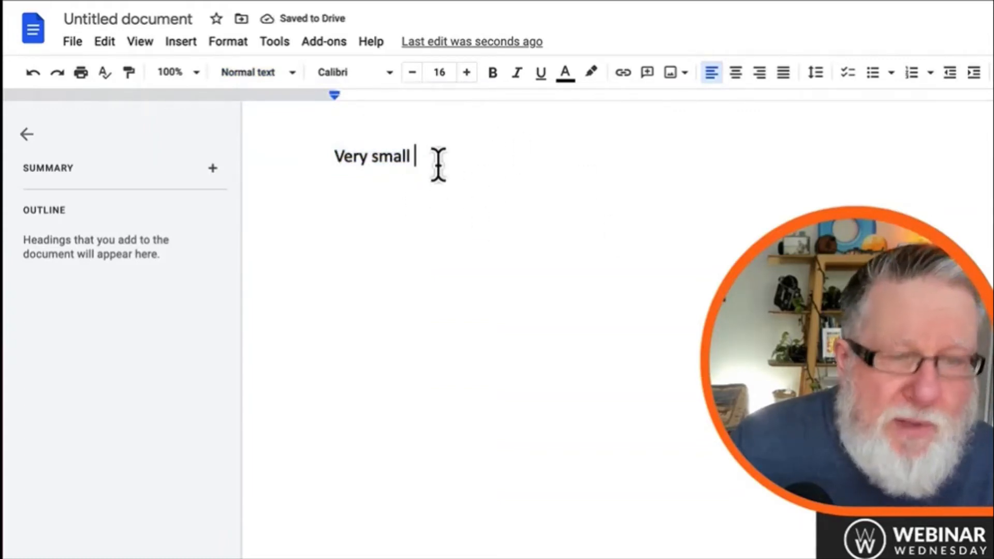
Start a new line with "it will al" below "Very small", and return to the "Getting Started with Google Docs" document
key(Return)
text(It )
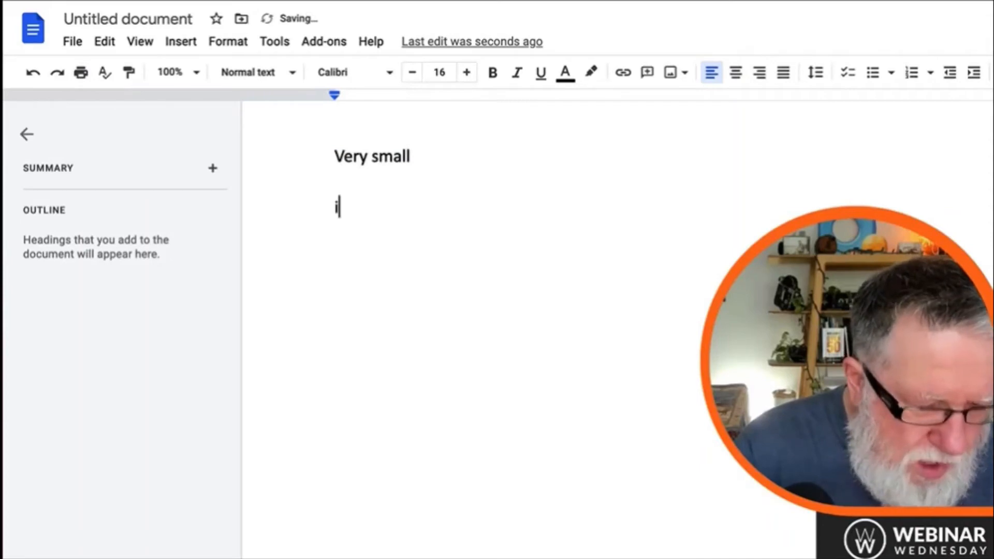
text(will al)
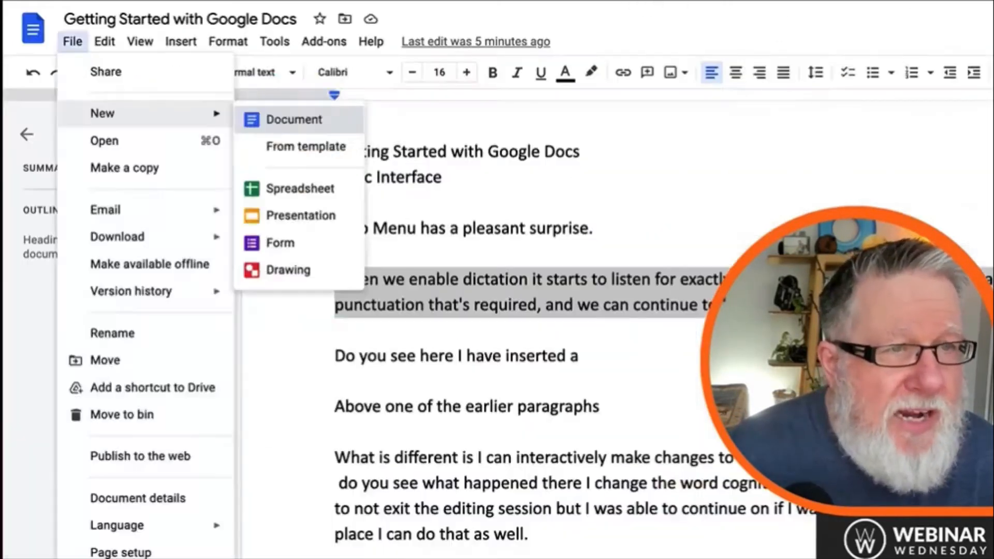
key(Escape)
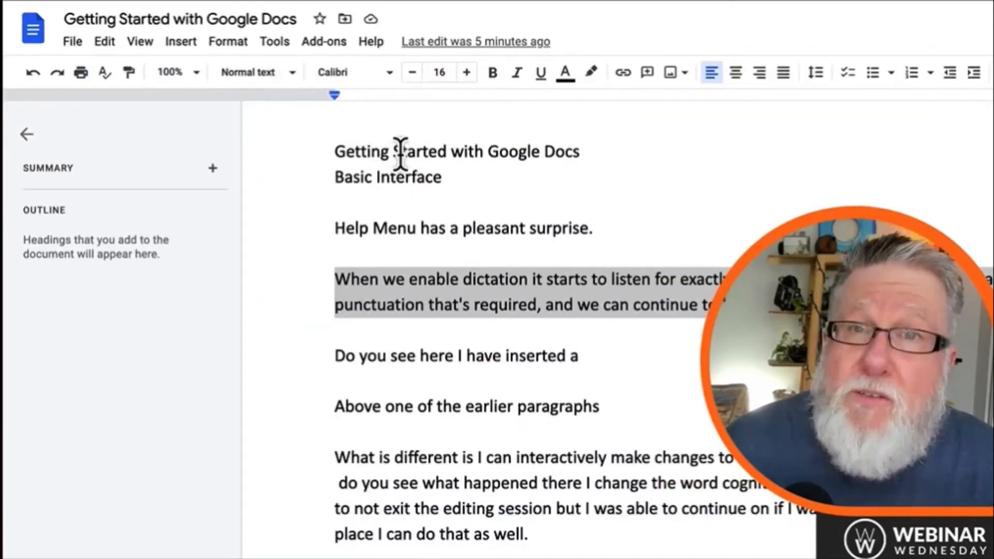
Apply the Title style to the document's first line, "Getting Started with Google Docs"
click(244, 75)
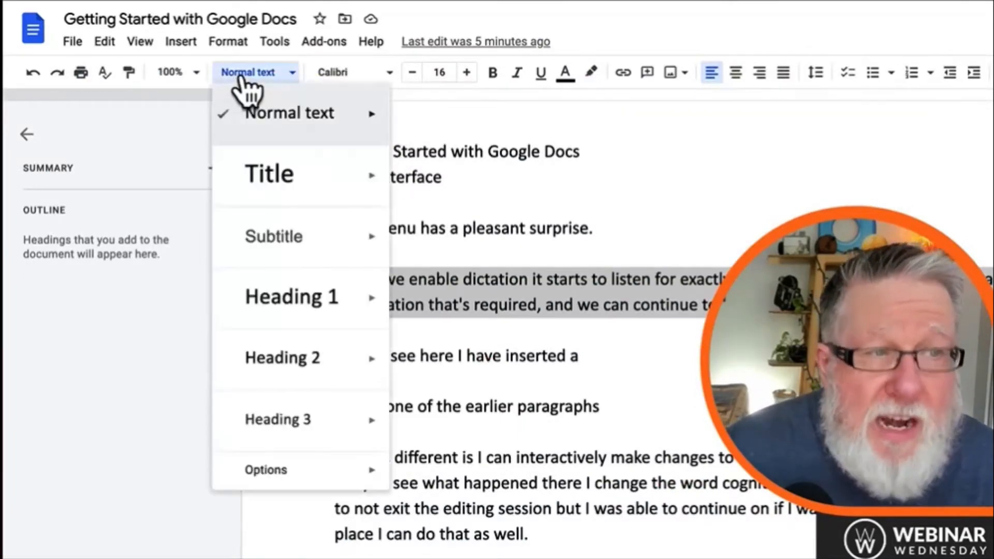
mouse_move(277, 168)
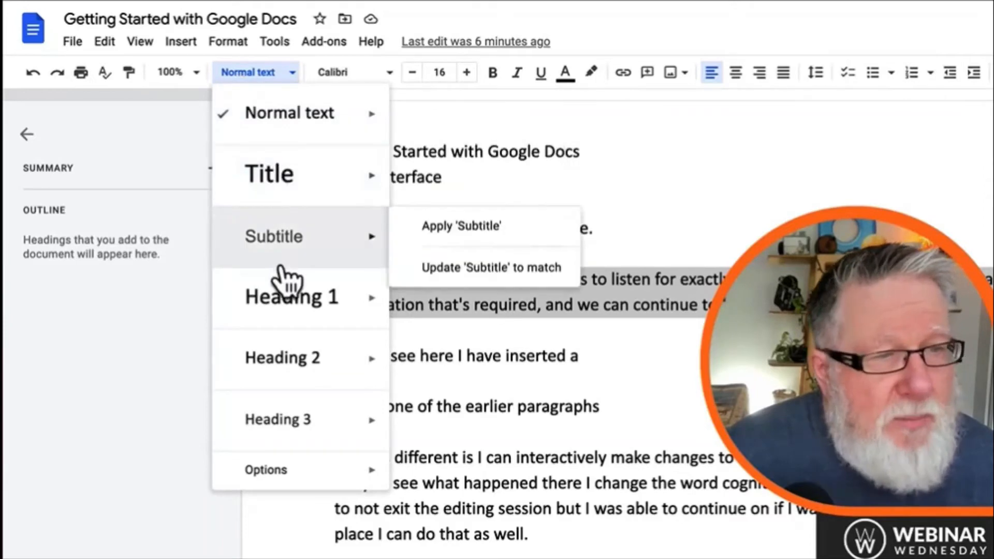
click(455, 153)
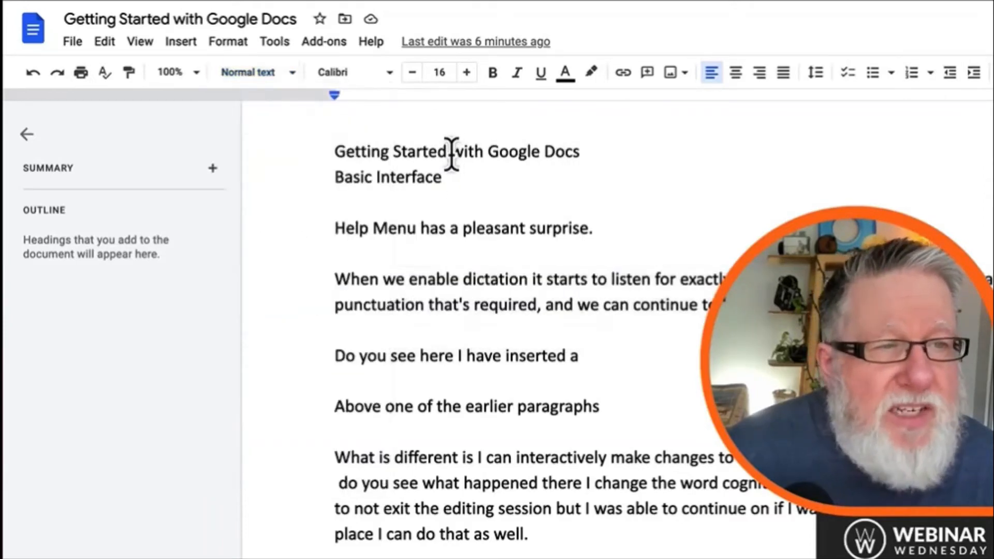
click(248, 76)
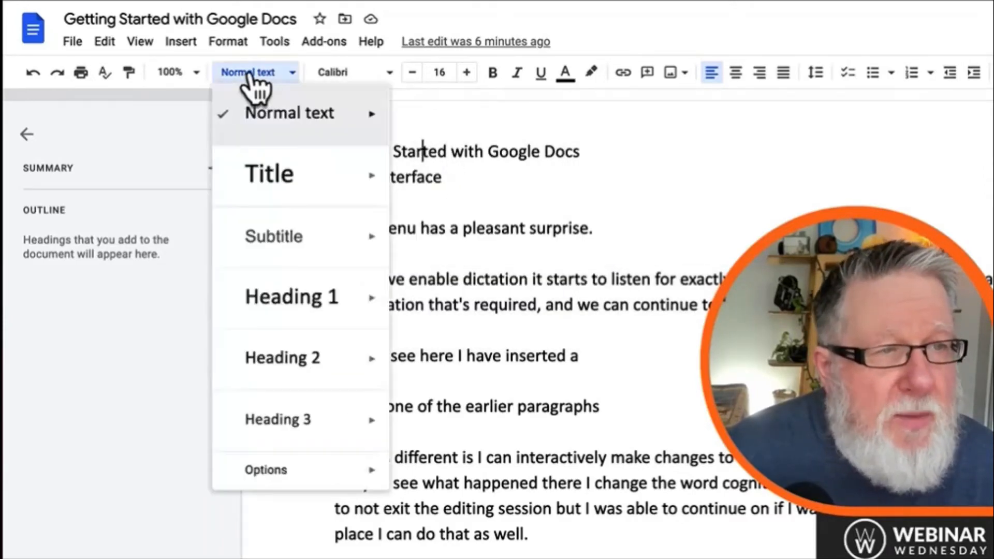
mouse_move(266, 173)
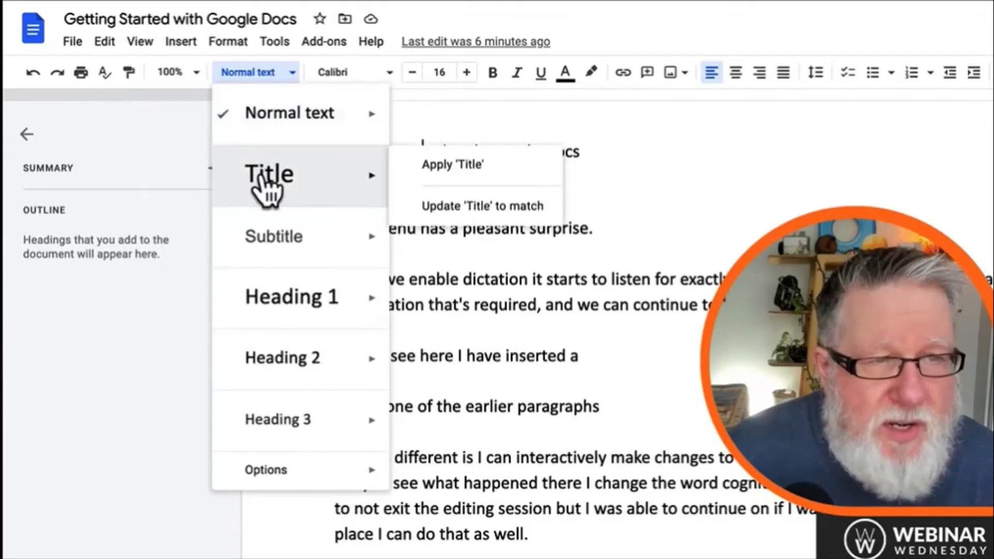
click(263, 174)
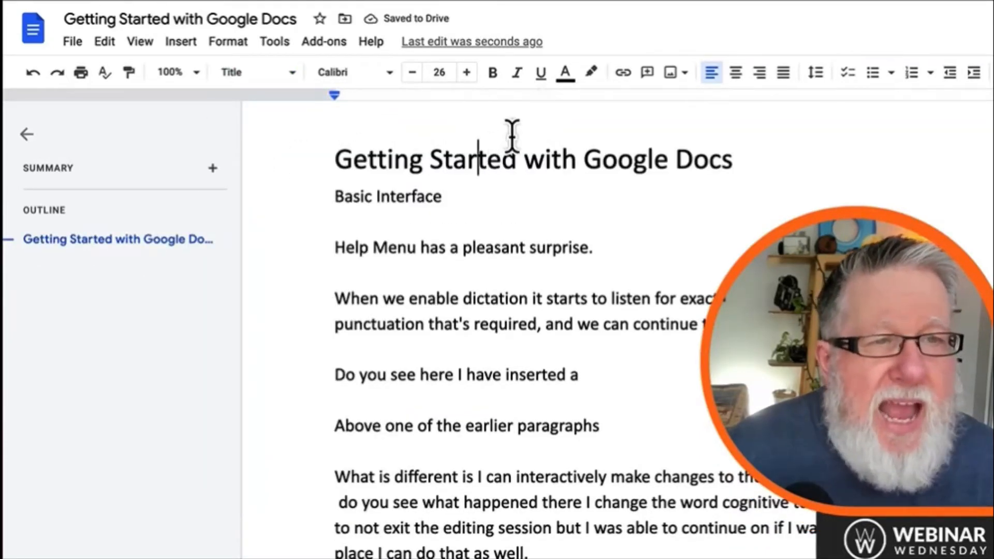
double_click(481, 167)
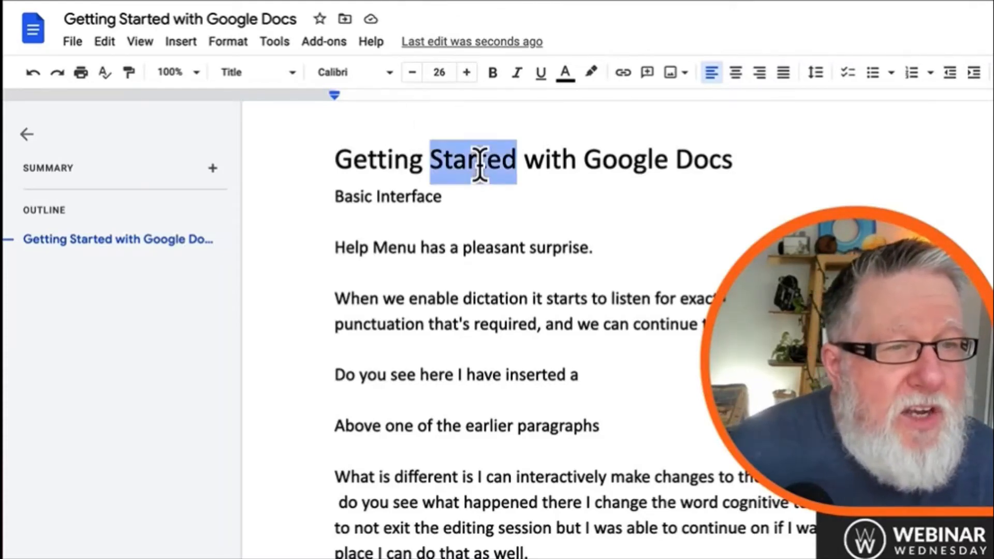
click(480, 167)
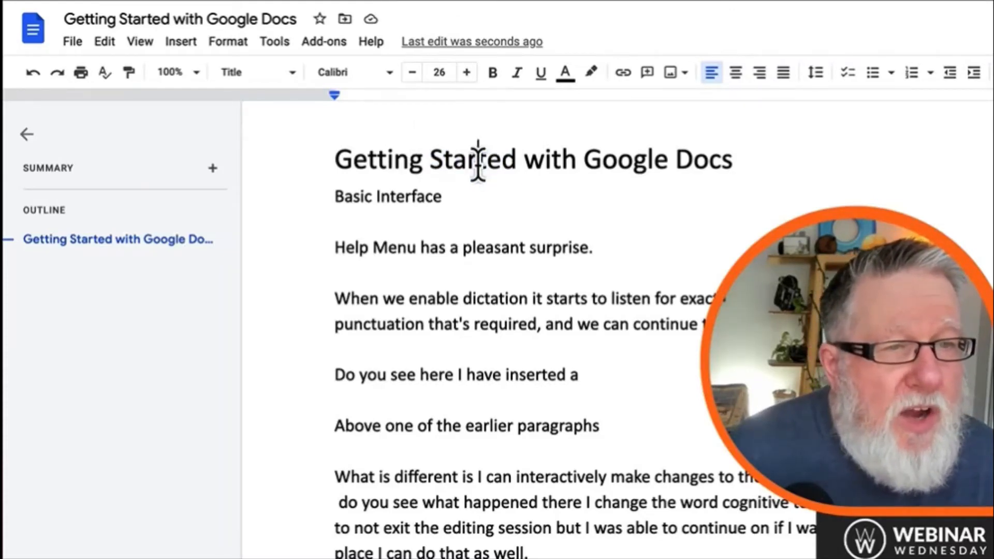
Apply the Title style to the "History - Lifesaver" line
click(424, 428)
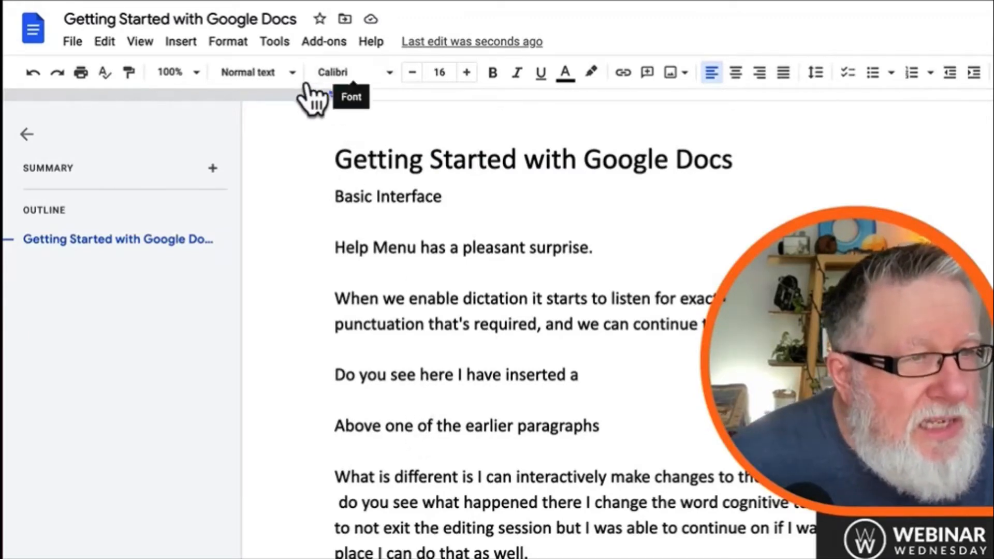
click(279, 87)
click(282, 195)
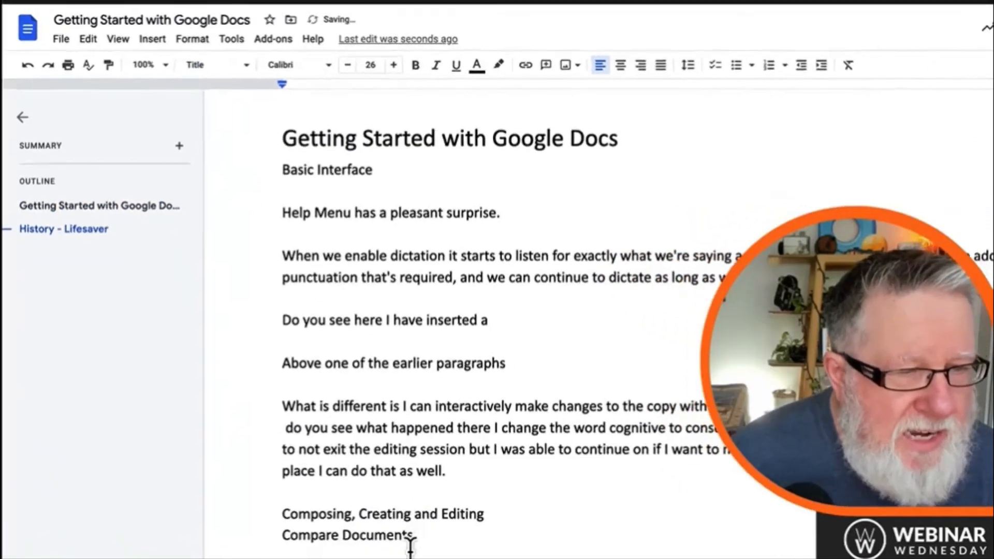
Change the font of the "Getting Started with Google Docs" title line to Impact
triple_click(466, 148)
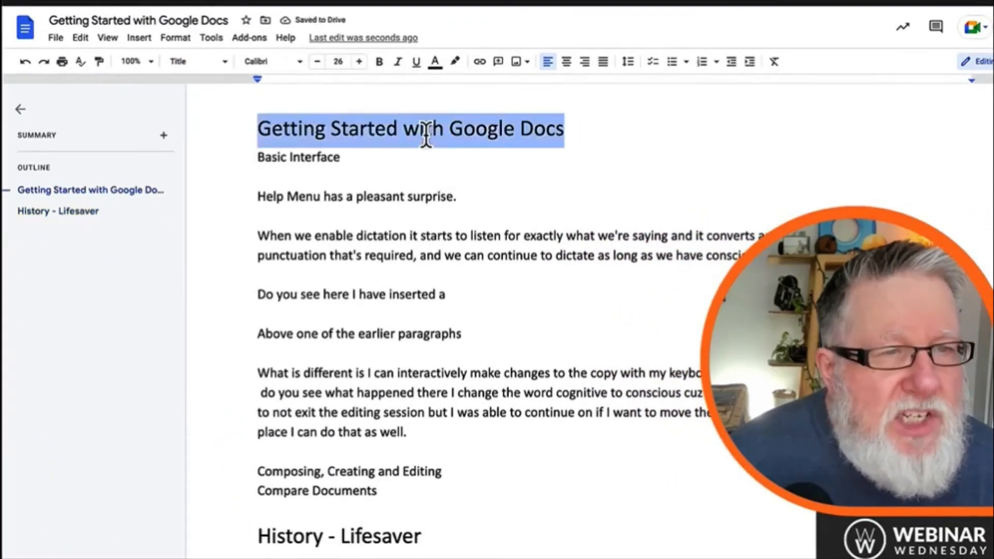
click(300, 64)
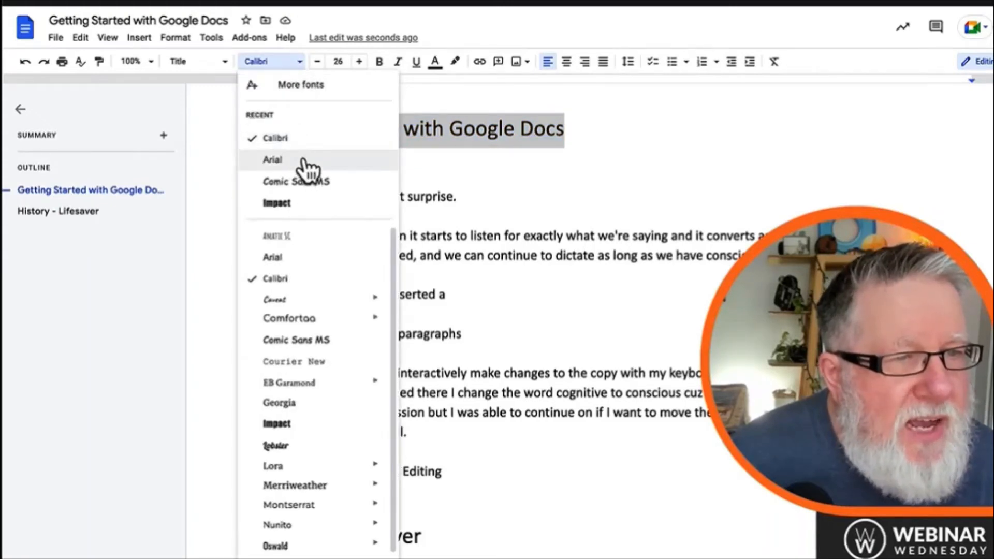
click(299, 203)
click(712, 293)
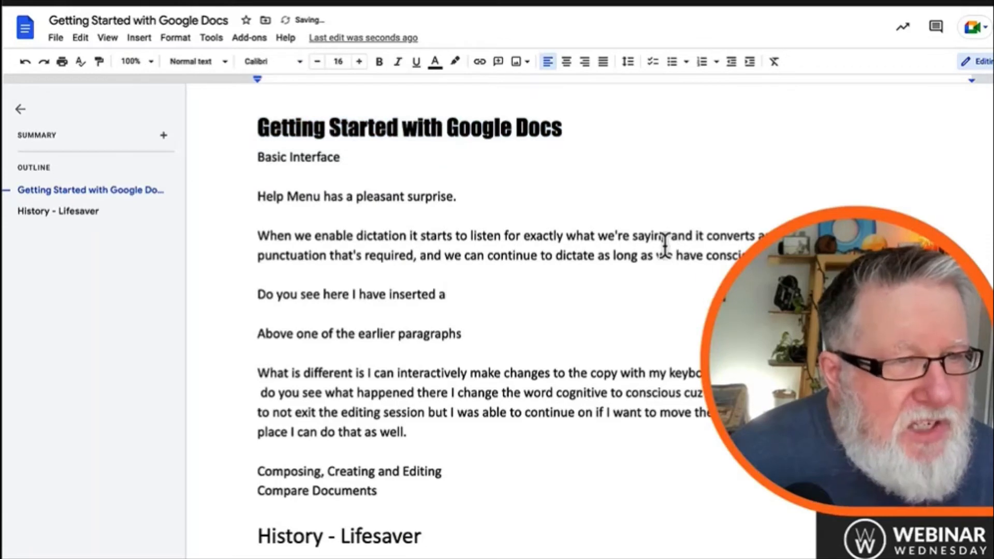
Update the Title style to match the formatting of the Impact title line at the start of the document
triple_click(454, 127)
click(220, 62)
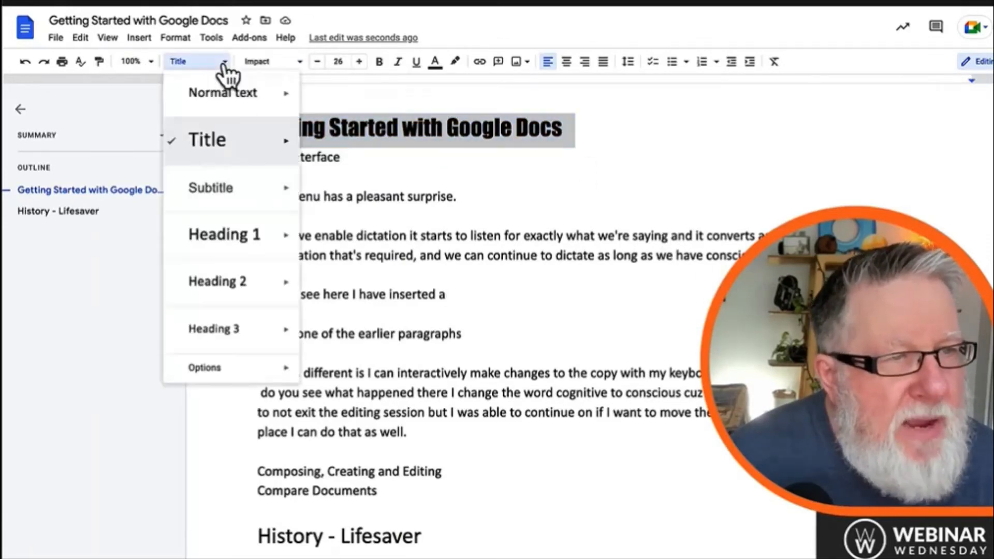
mouse_move(232, 149)
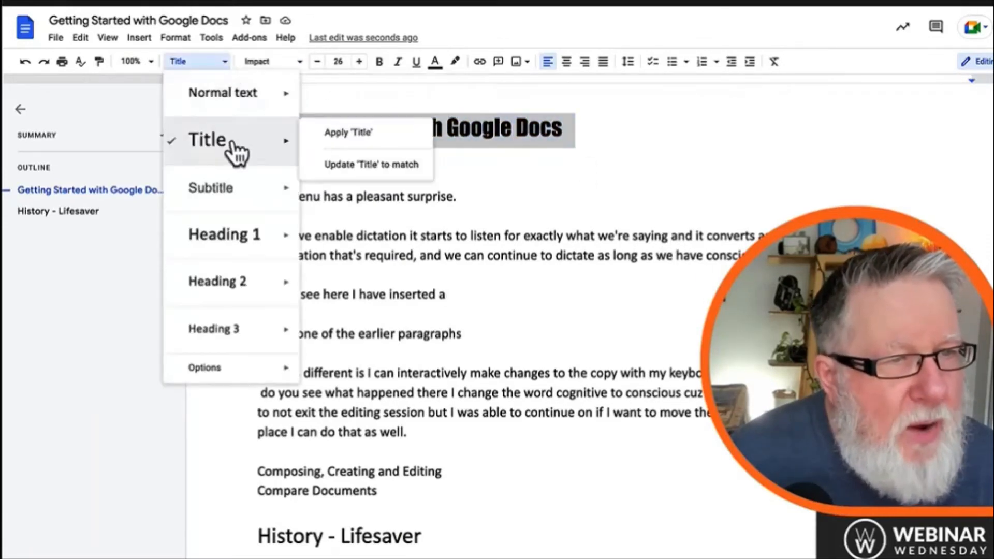
click(370, 165)
click(399, 373)
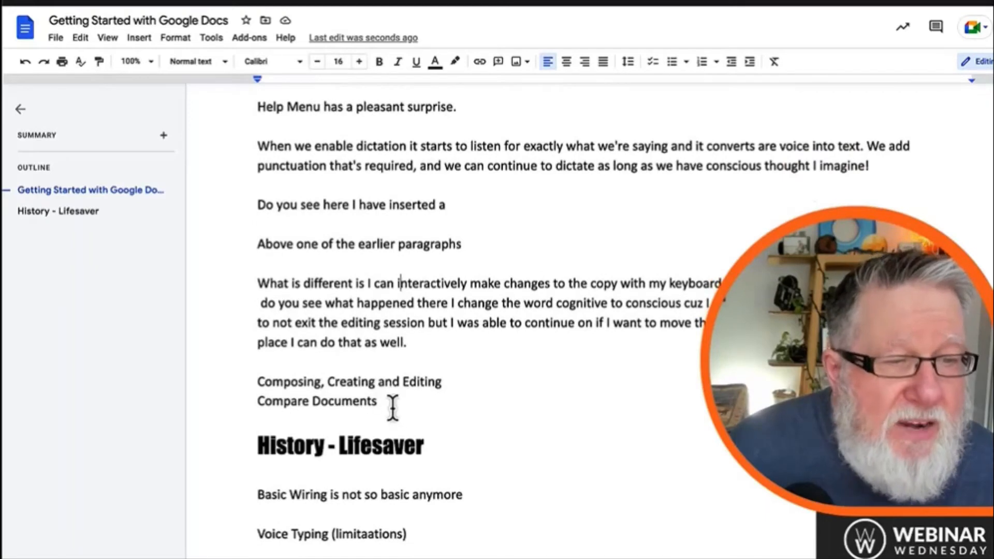
Apply Heading 1 to the "Composing, Creating and Editing" and "Compare Documents" lines and join them into a single heading line
drag(392, 406, 251, 389)
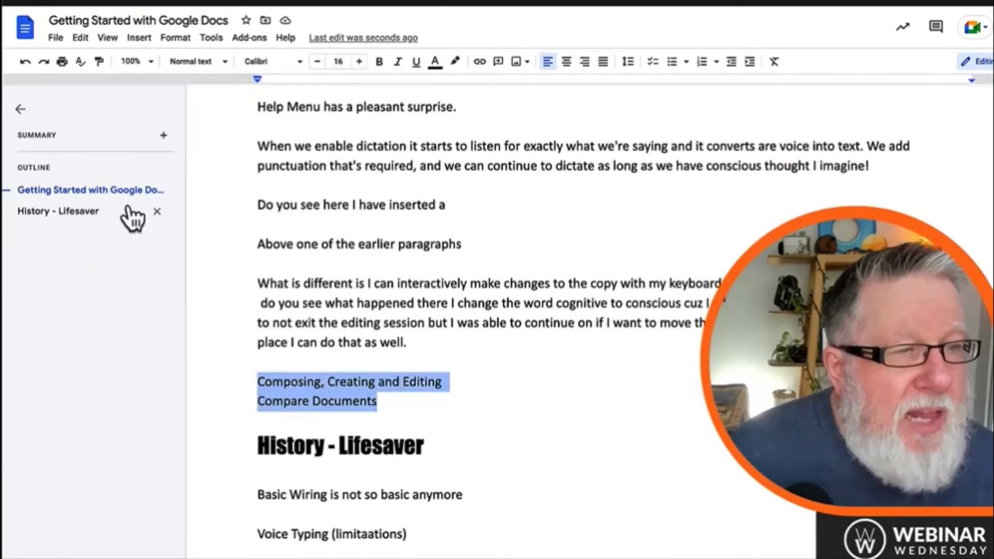
click(201, 66)
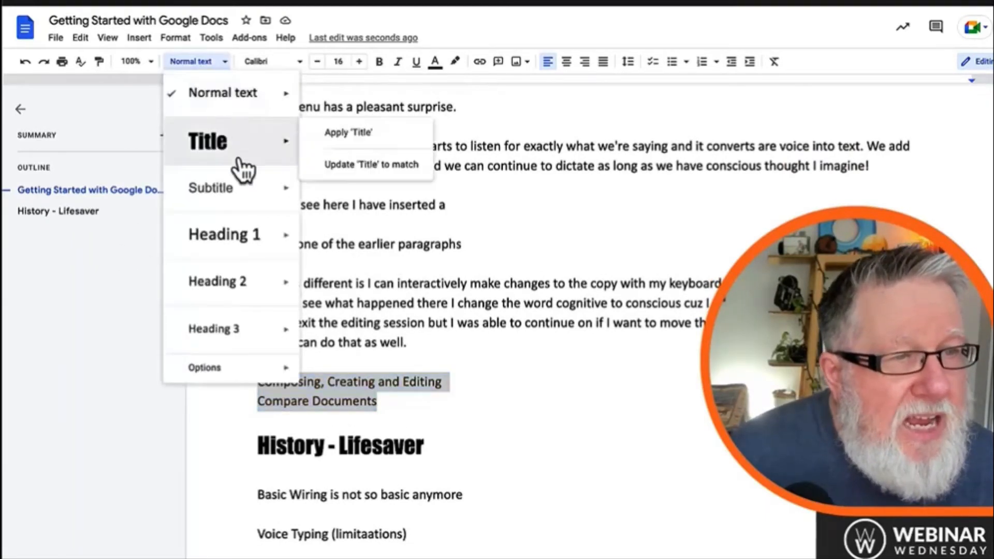
click(228, 232)
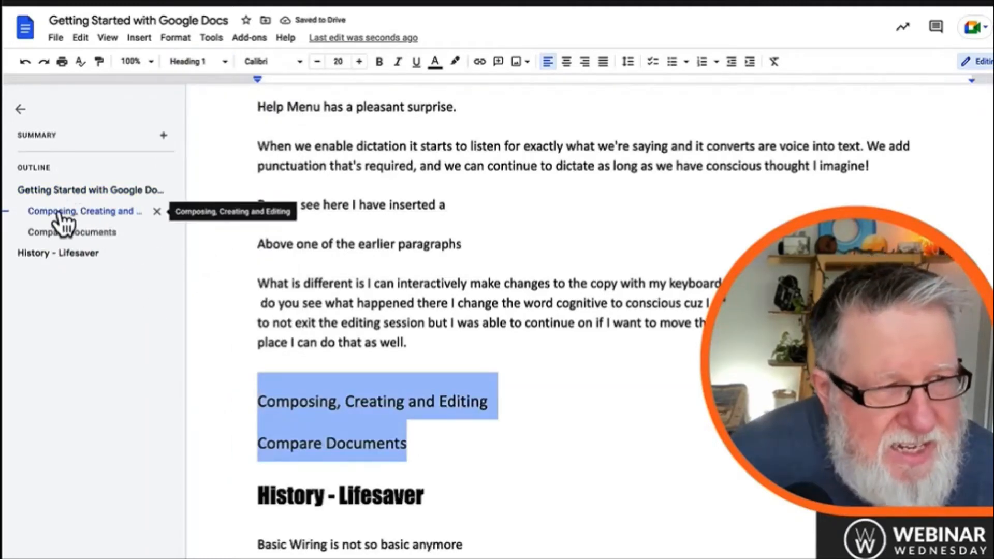
click(152, 367)
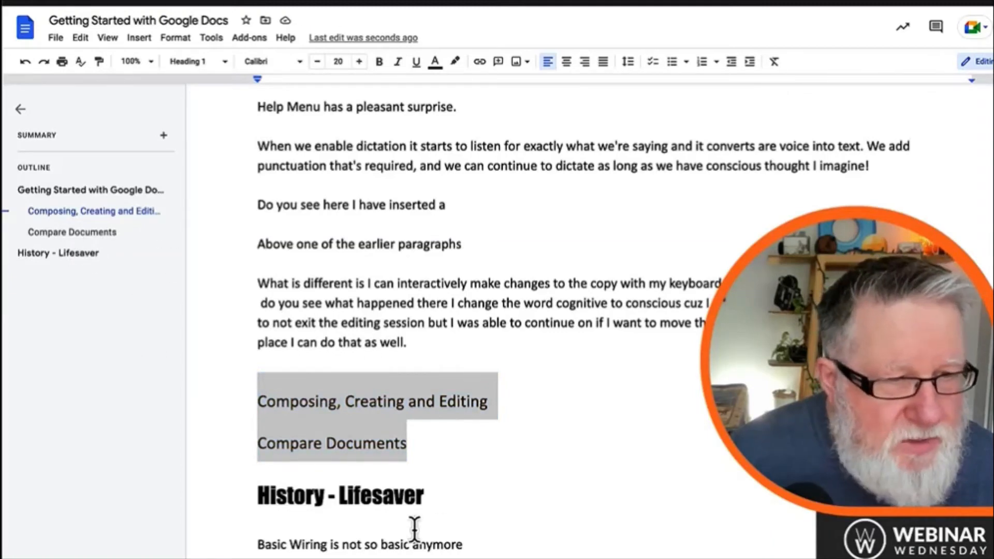
click(255, 444)
key(BackSpace)
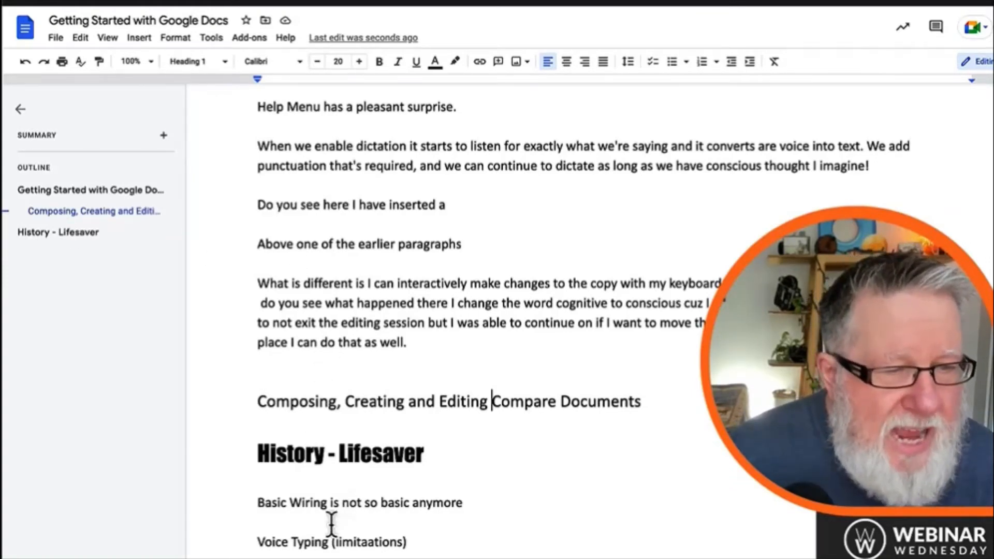
Apply Heading 1 to the "Voice Typing (limitaations)" line below "History - Lifesaver"
click(321, 542)
click(203, 61)
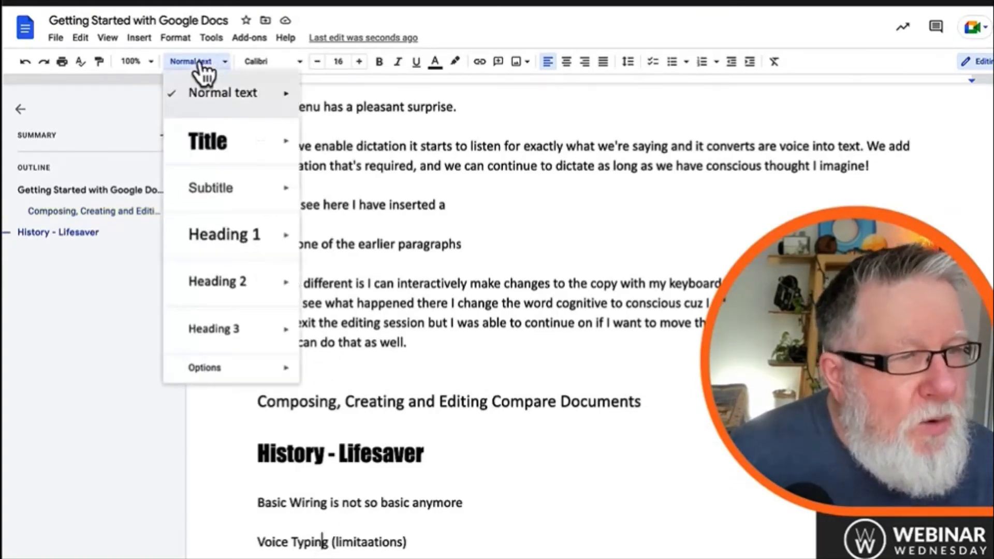
mouse_move(207, 237)
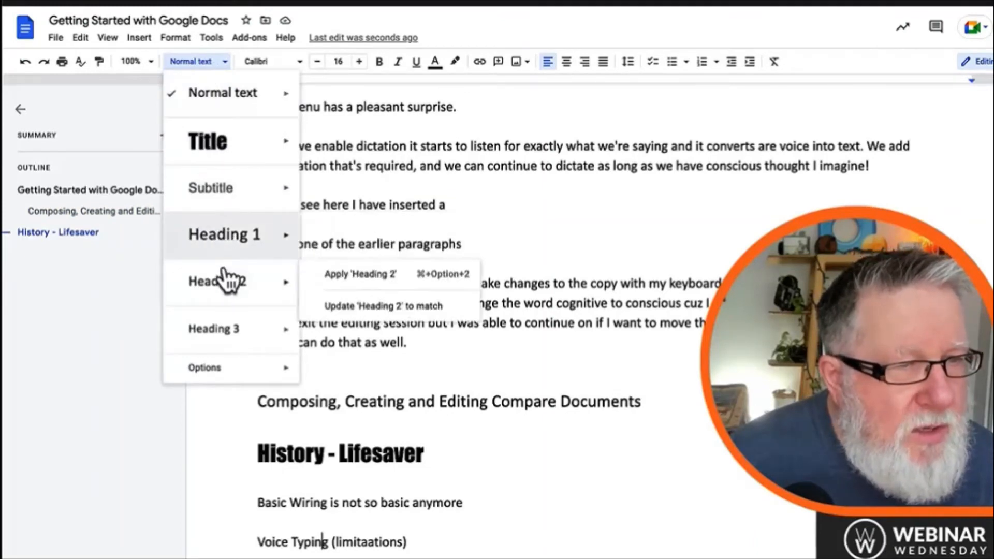
click(221, 240)
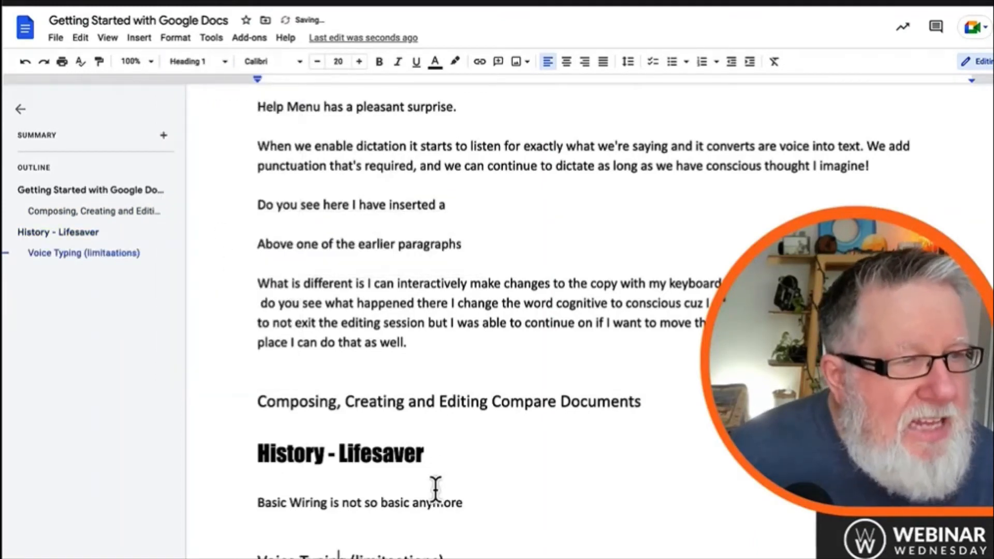
Apply the Title style to the "Something Important" line above the lorem ipsum text
scroll(427, 411, down, 8)
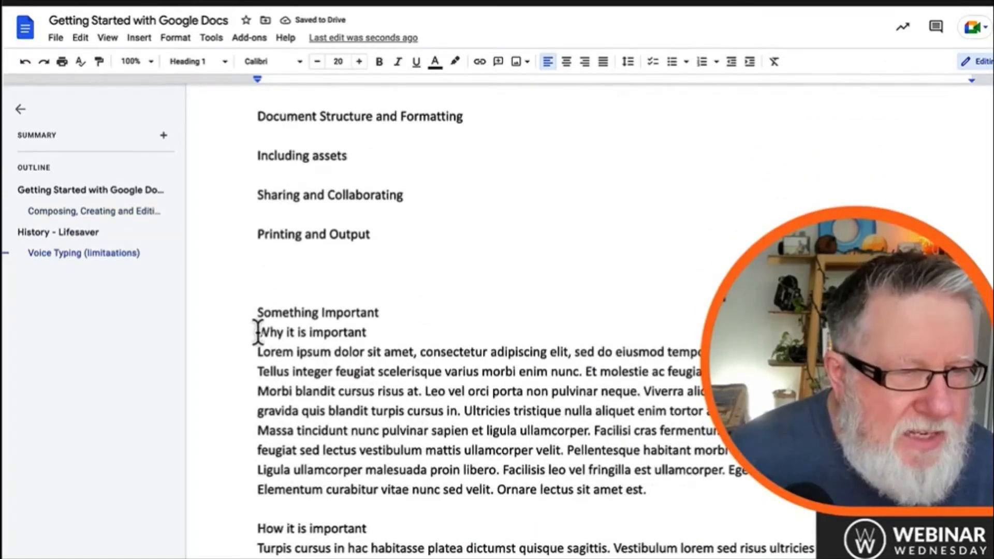
click(312, 312)
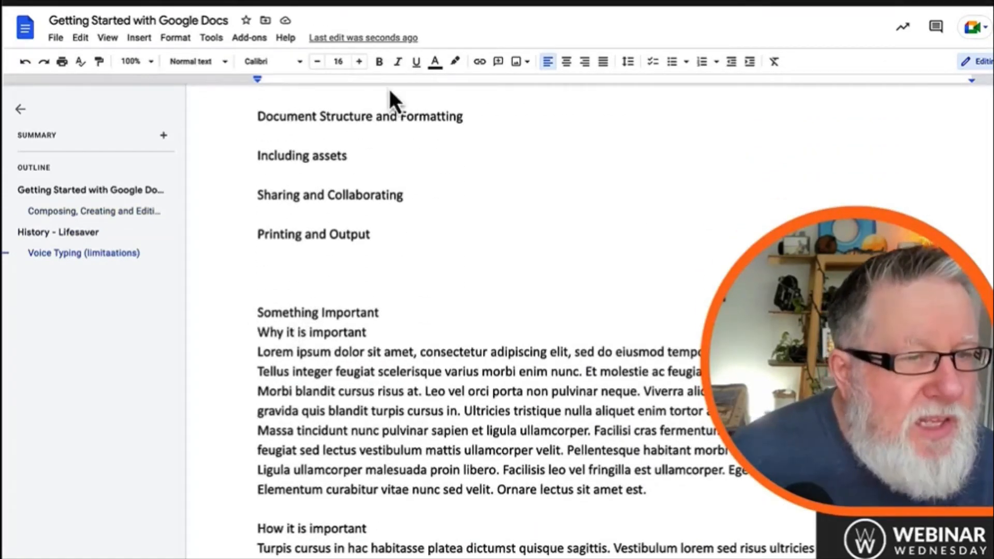
click(203, 63)
click(220, 145)
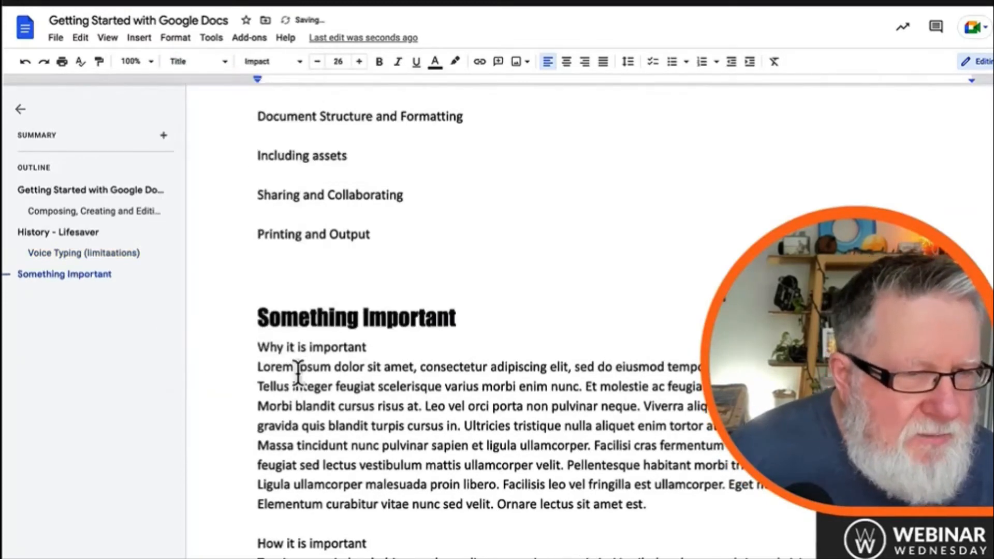
Apply Heading 1 to the "Why it is important" and "How it is important" lines under "Something Important"
click(322, 348)
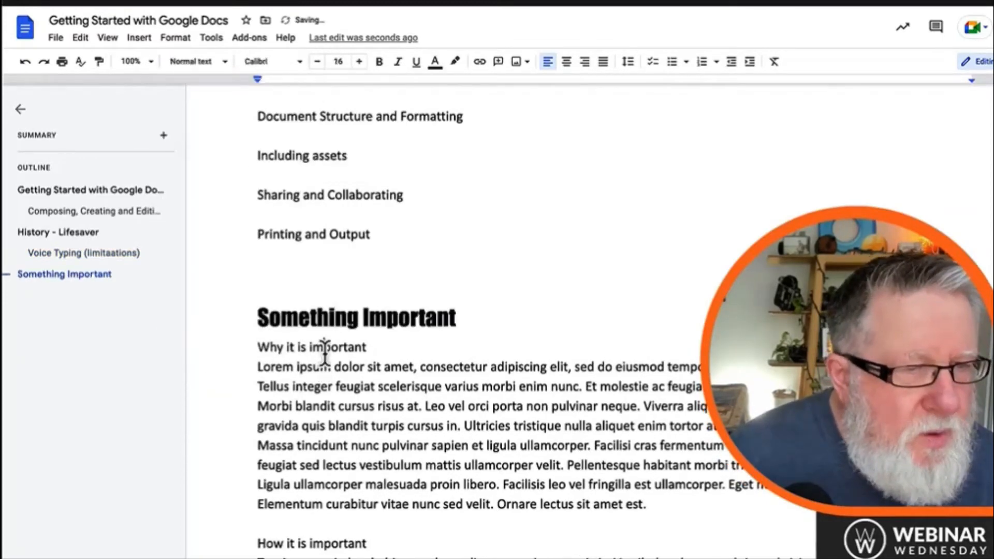
click(204, 62)
click(228, 235)
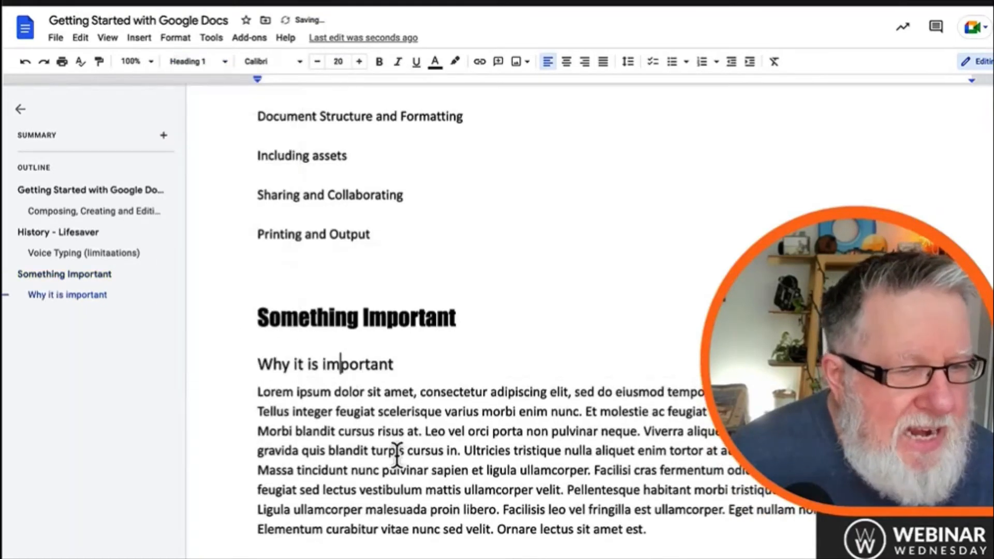
scroll(397, 453, down, 3)
click(329, 407)
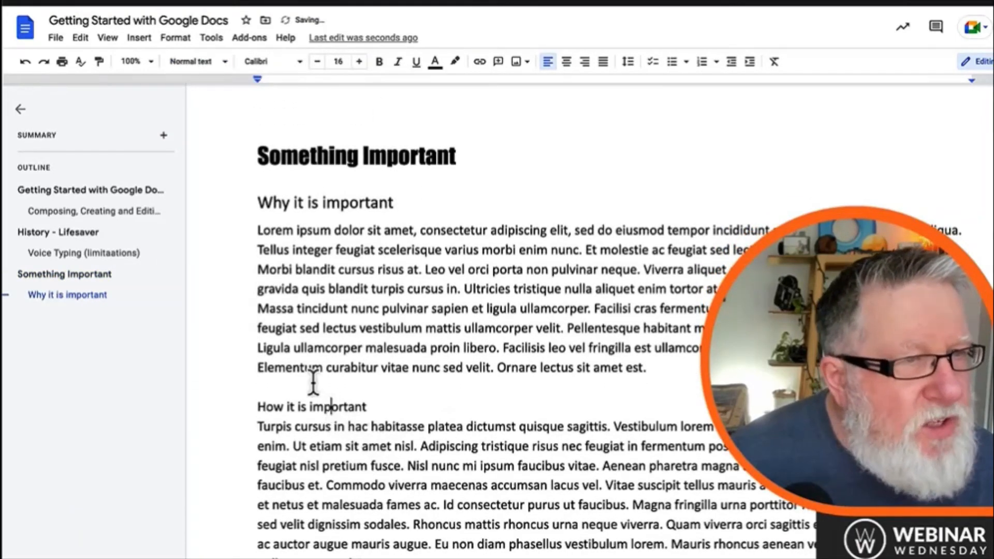
click(194, 62)
click(223, 234)
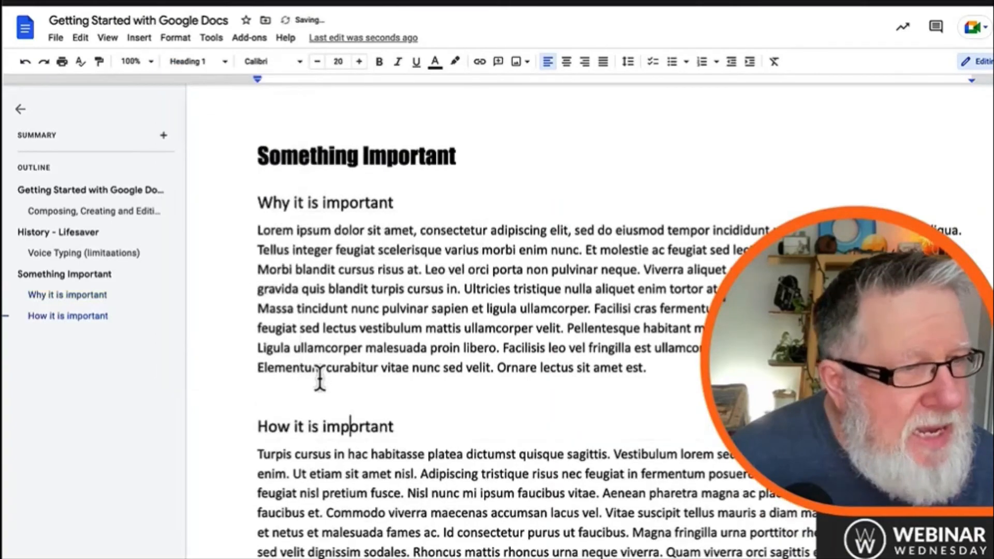
click(133, 296)
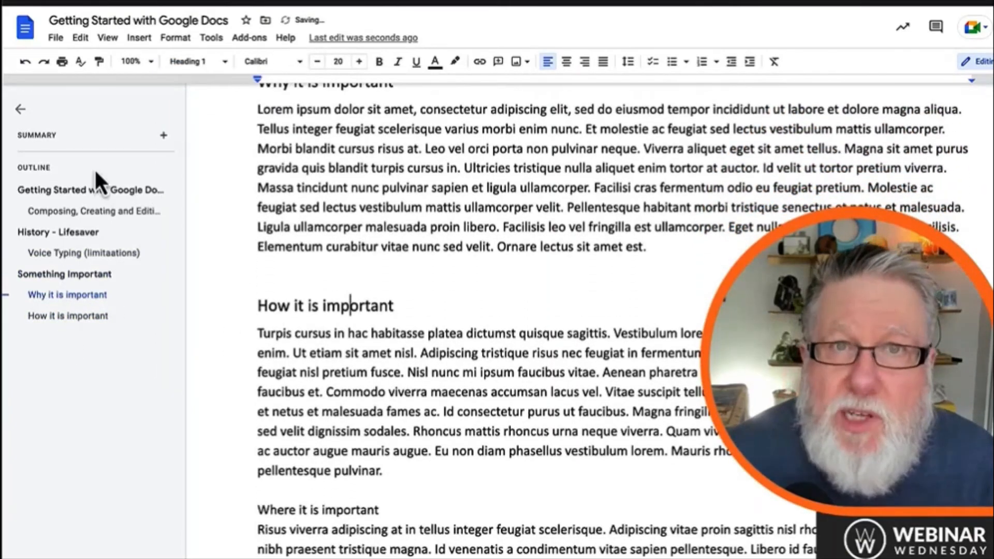
Apply Heading 1 to the "Where it is important" line under "Something Important"
scroll(510, 412, up, 3)
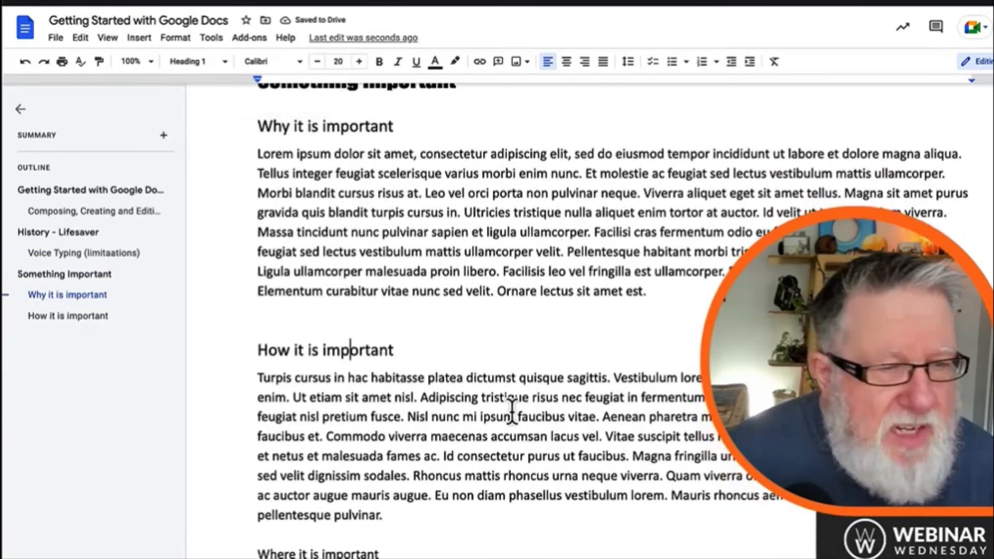
scroll(458, 396, down, 4)
scroll(455, 399, down, 1)
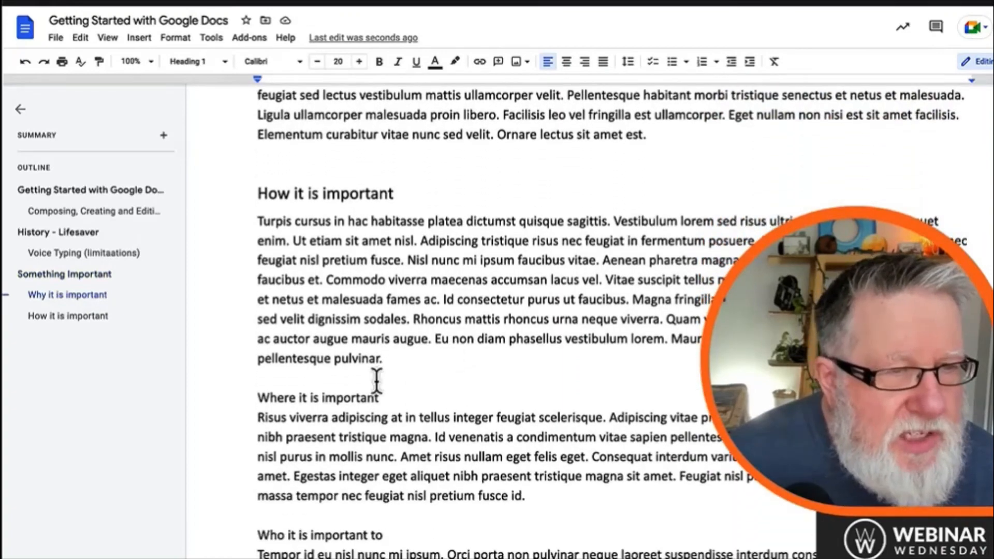
click(348, 397)
click(197, 62)
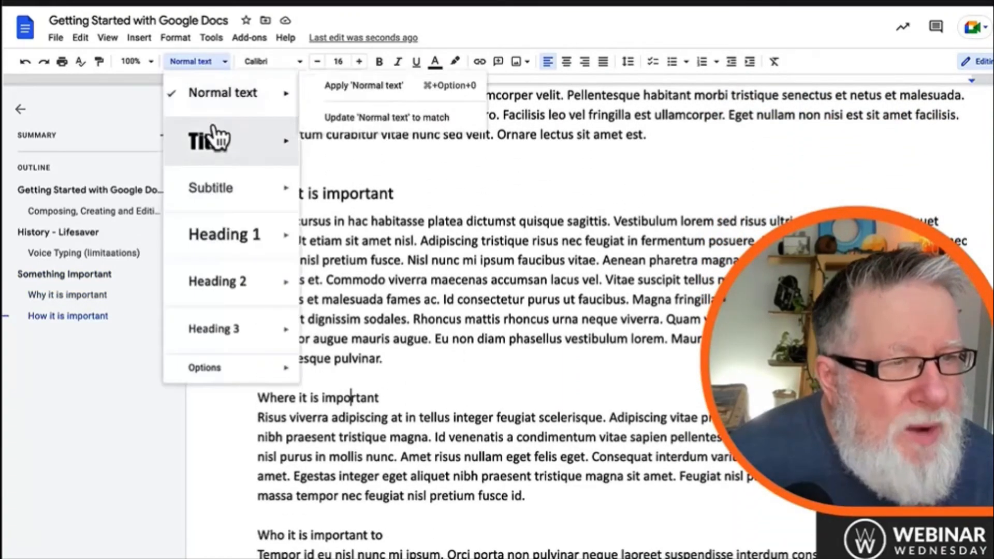
click(214, 243)
Apply Heading 1 to the "Who it is important to" line
scroll(321, 466, down, 2)
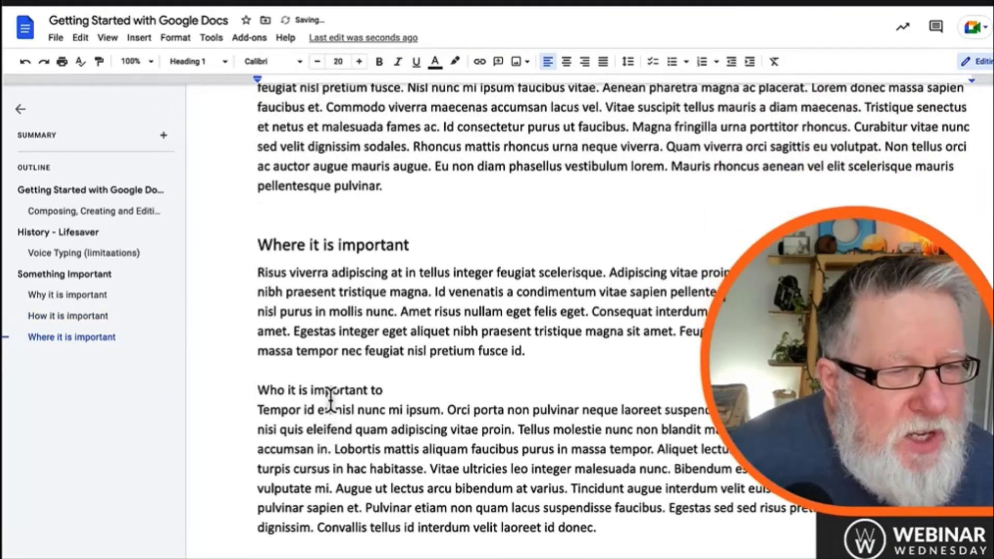
click(310, 392)
click(196, 62)
mouse_move(223, 190)
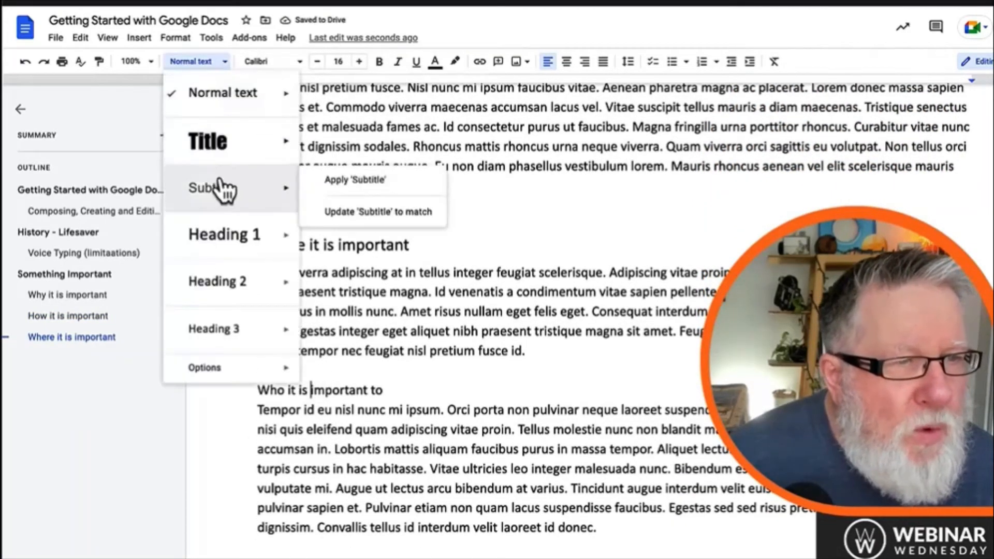
mouse_move(235, 246)
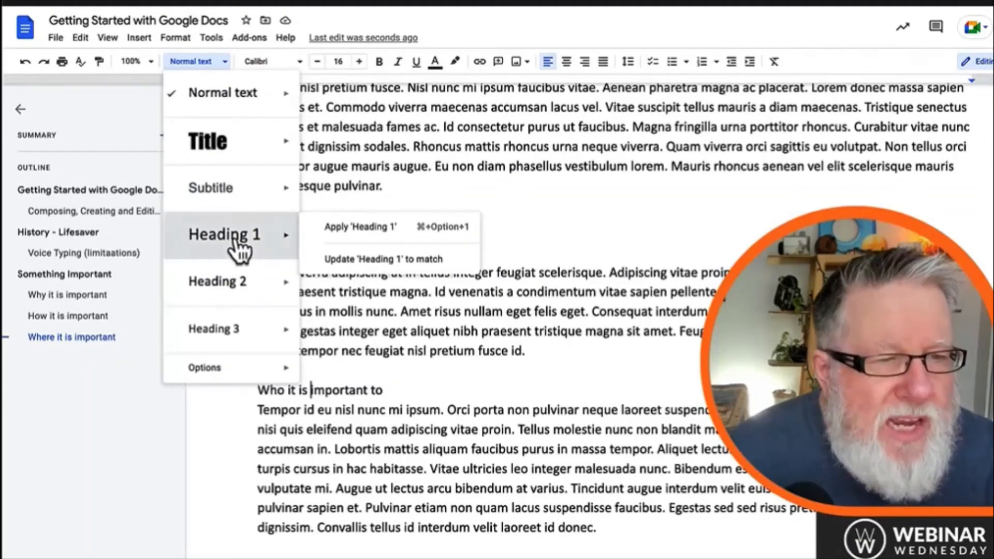
click(238, 248)
Return to the start of the document and jump to "How it is important" through the outline
scroll(432, 348, up, 15)
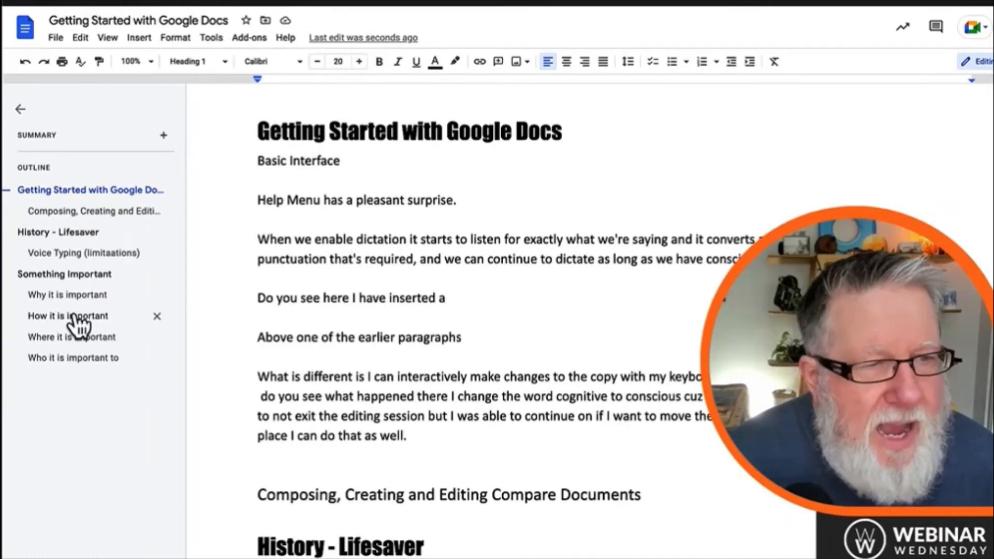
click(77, 316)
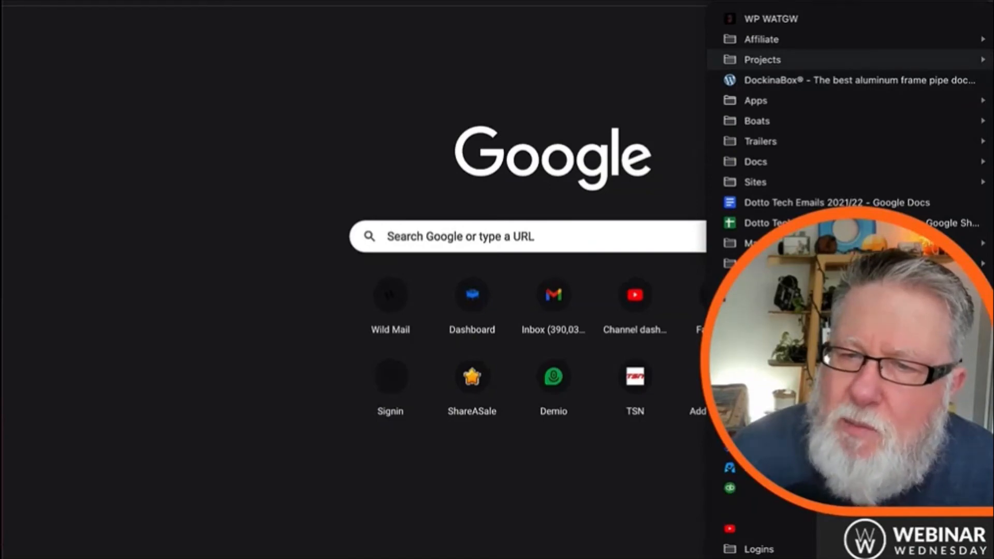
Switch to the "2022 Master Event Document" and review the "Week of June 12" section with its WW 212 and FF41 entries
key(Escape)
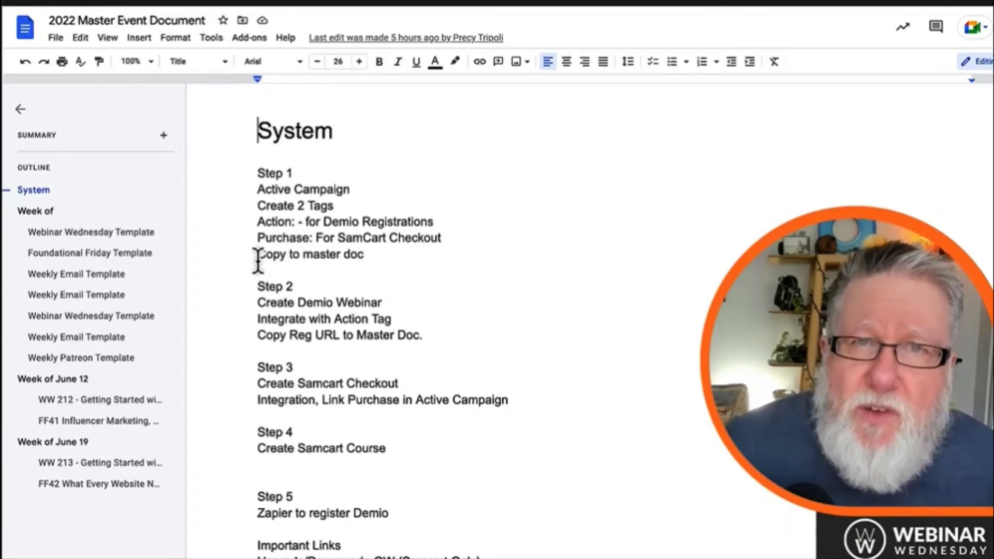
scroll(258, 261, down, 1)
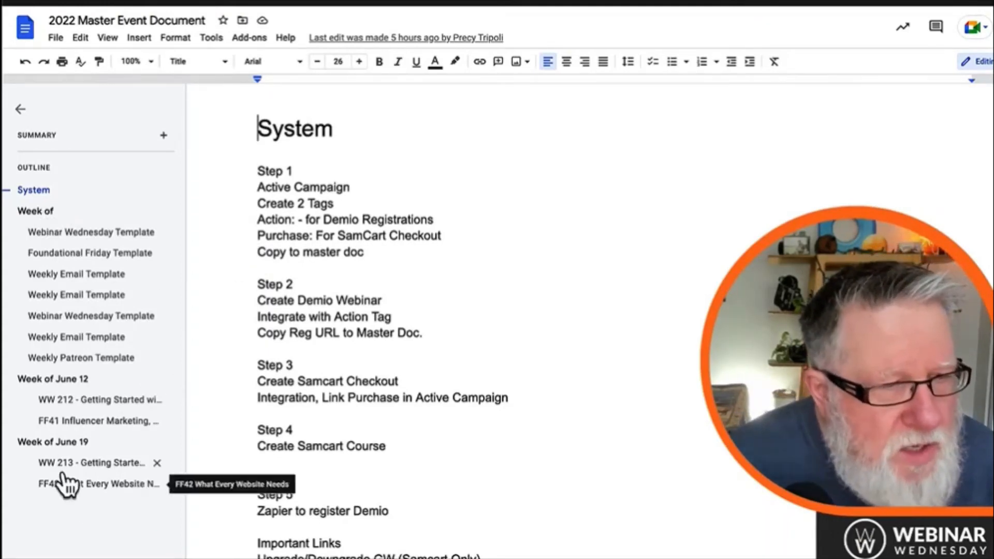
click(58, 379)
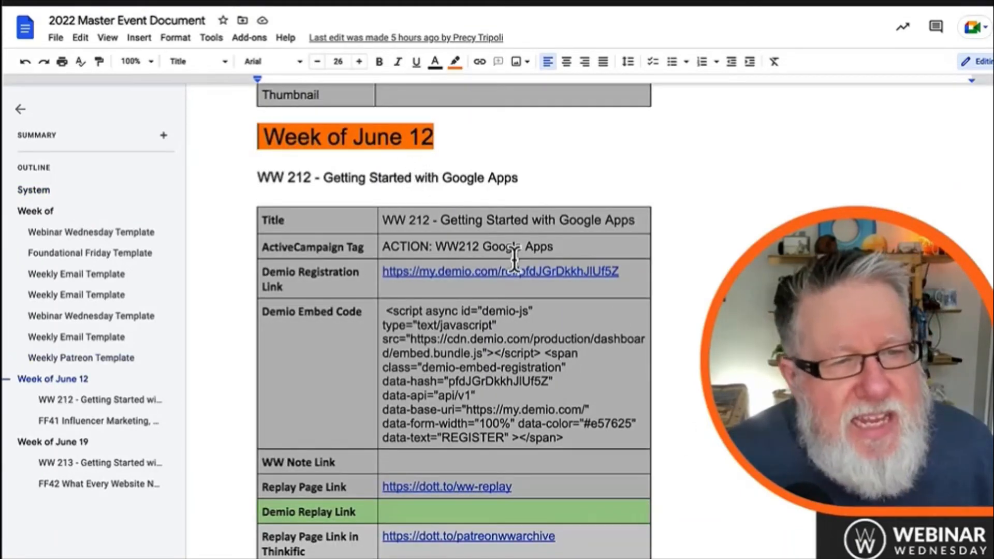
scroll(468, 324, down, 2)
scroll(467, 323, up, 3)
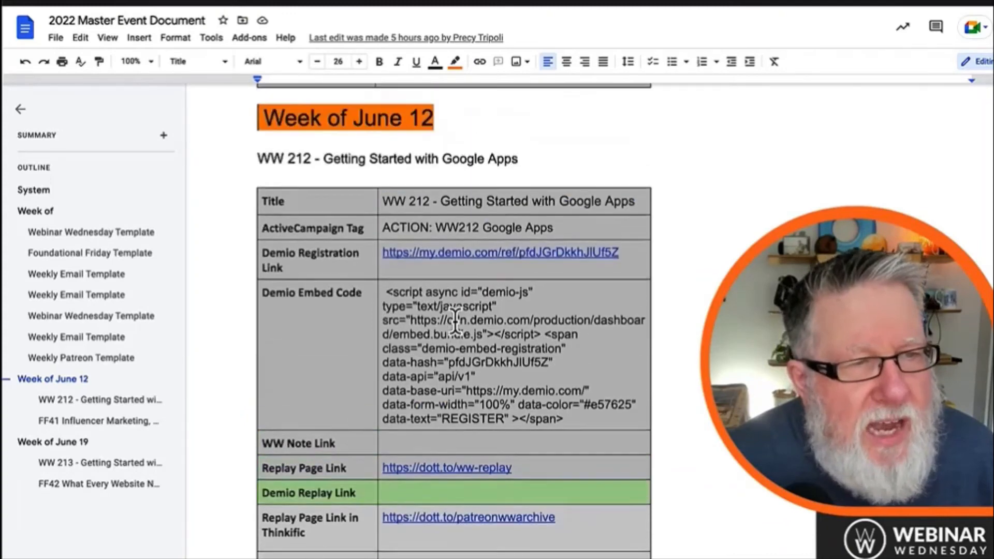
scroll(352, 178, down, 1)
scroll(383, 273, down, 10)
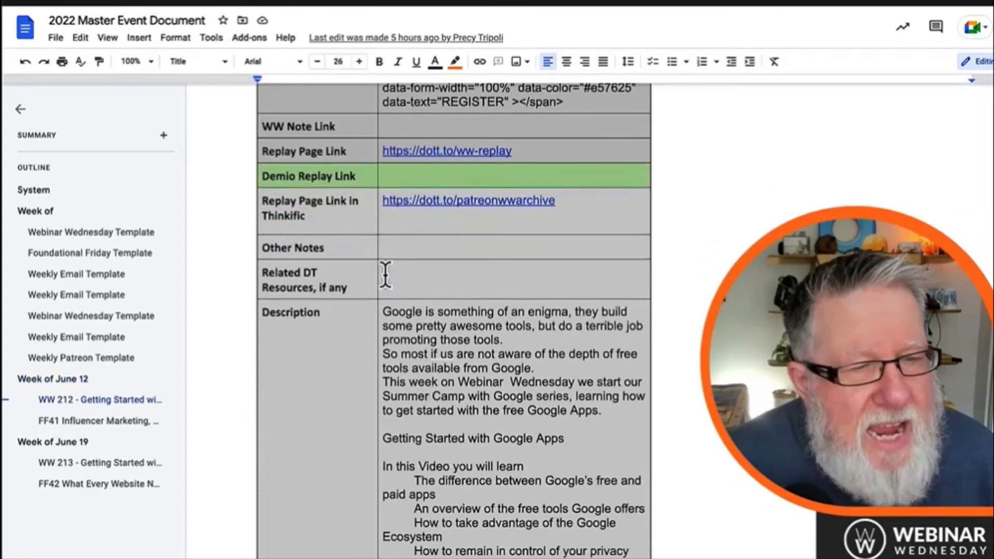
scroll(417, 310, down, 1)
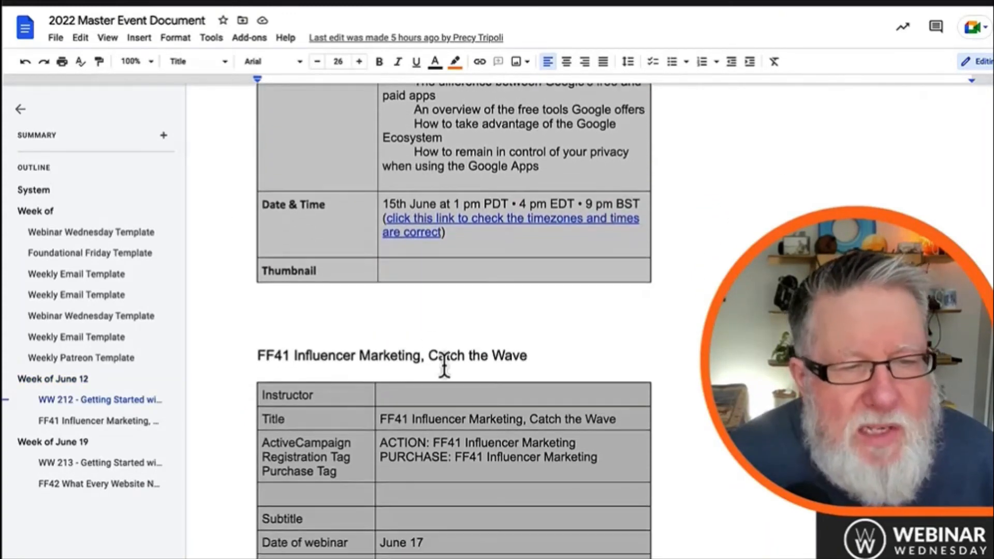
scroll(382, 343, down, 2)
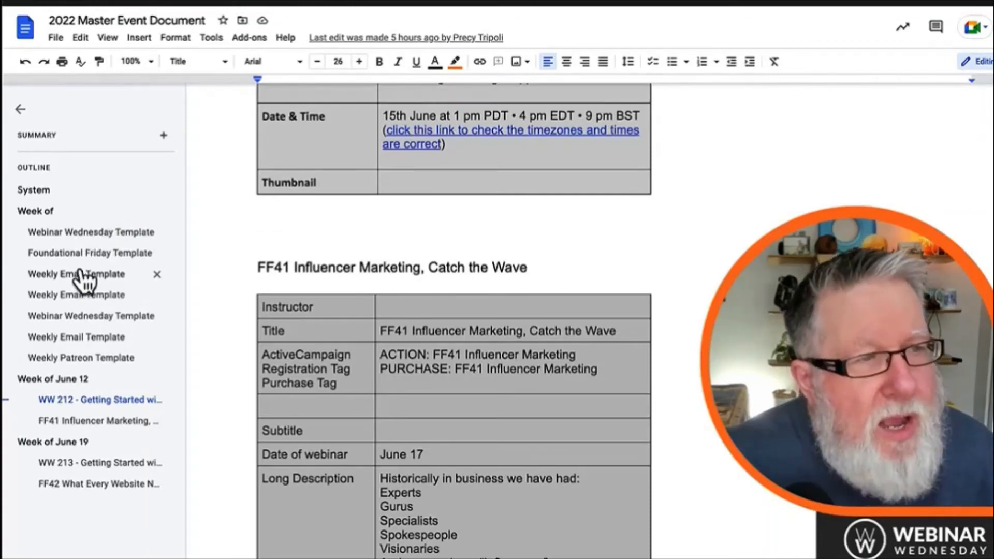
Navigate by outline to "Week of June 19" and review its WW 213 and FF42 entries
click(65, 447)
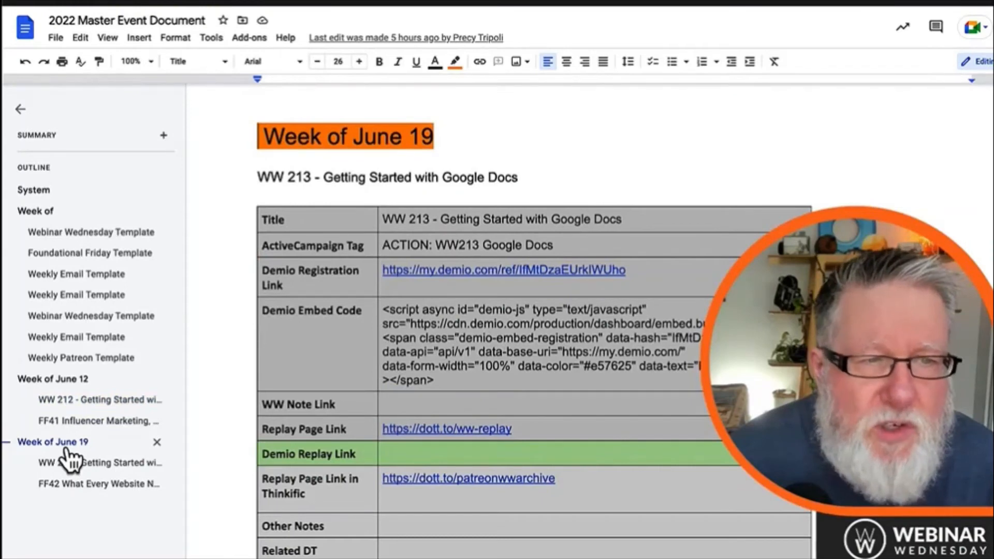
scroll(673, 410, down, 5)
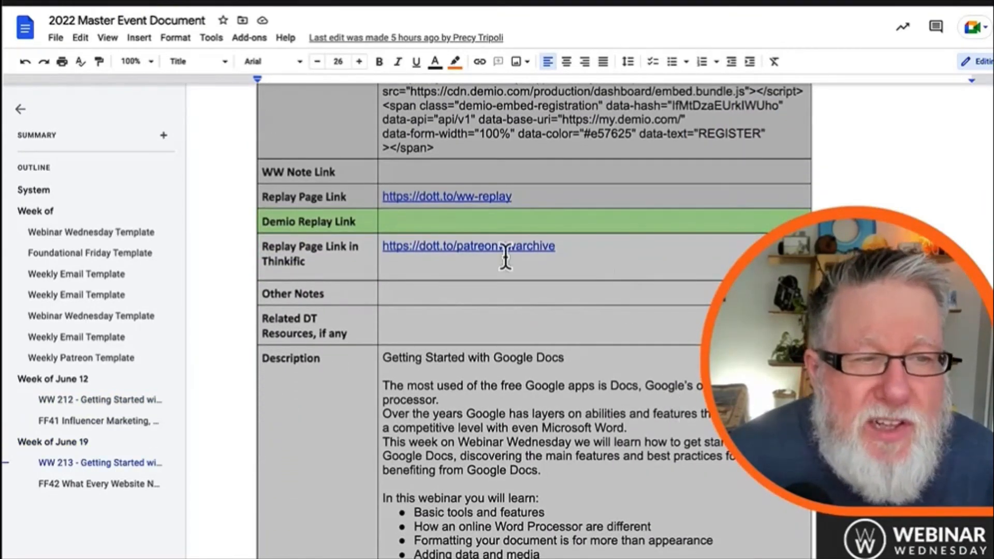
scroll(637, 390, down, 3)
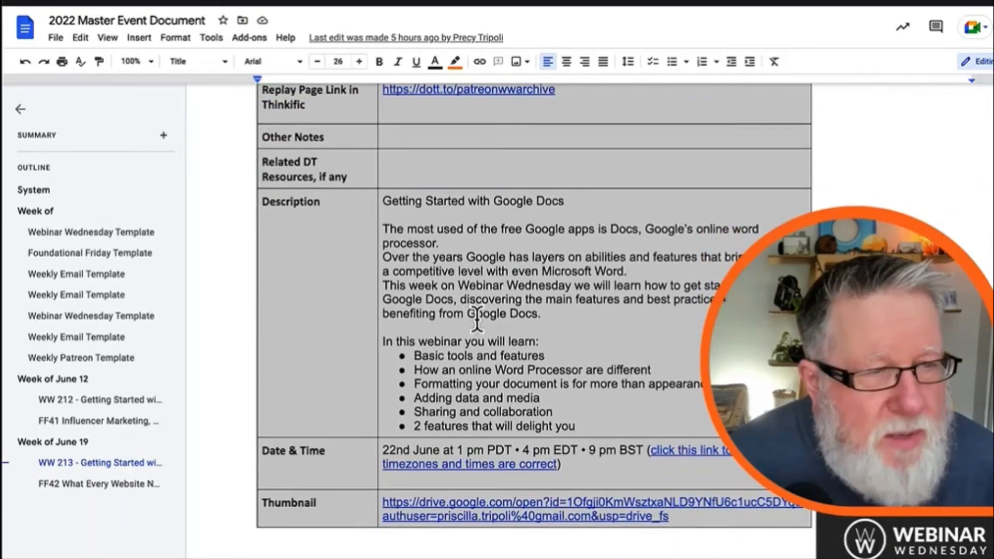
click(85, 484)
scroll(549, 512, down, 5)
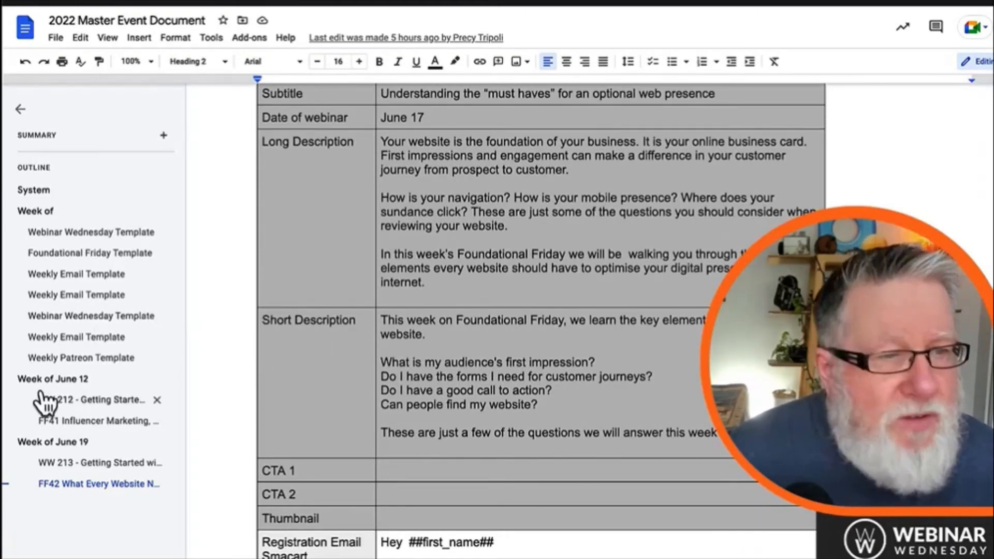
Check which paragraph styles are available for the FF42 heading, leaving its style as is
click(195, 63)
mouse_move(213, 115)
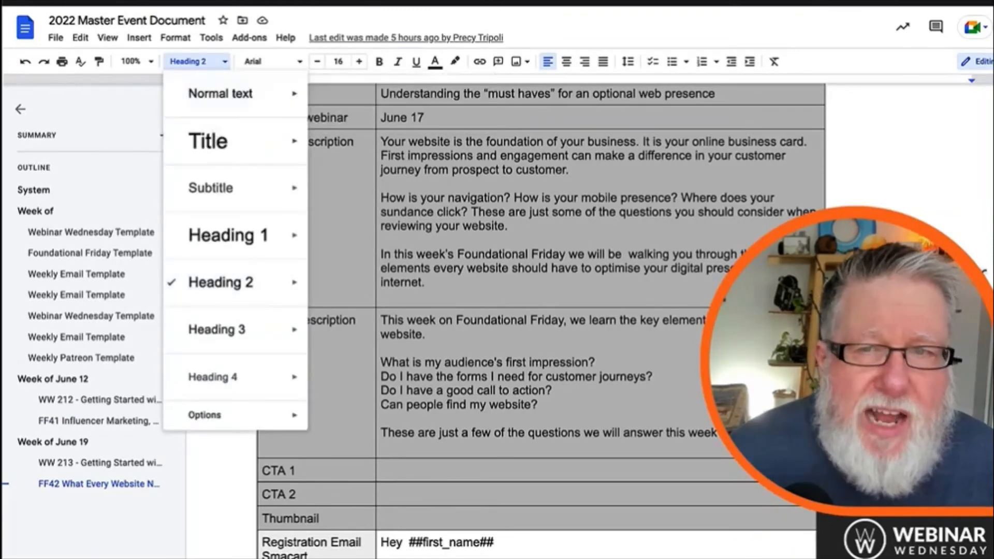
key(Escape)
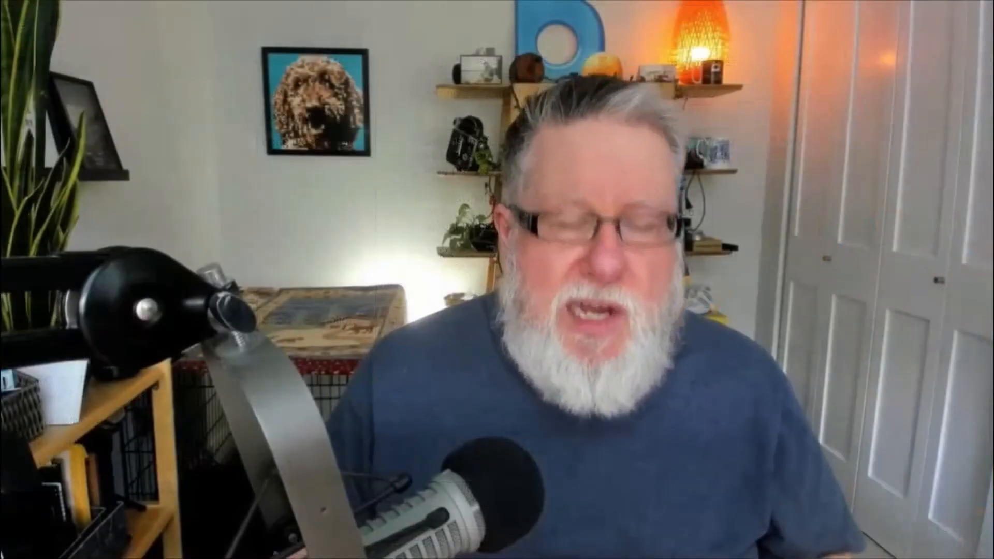
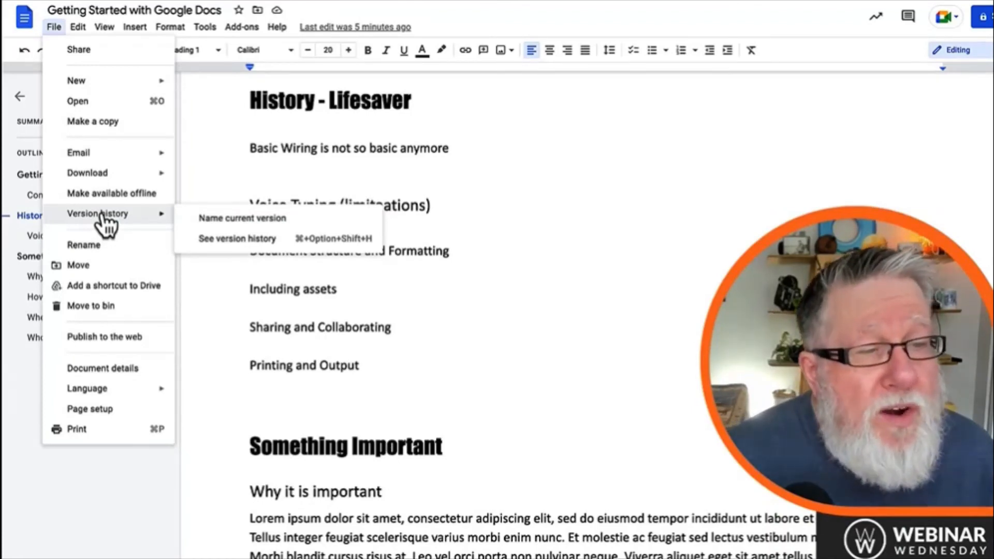
Review the version history of "Getting Started with Google Docs", viewing the 20 June, 09:21 version and the current version, and return to the document
click(213, 239)
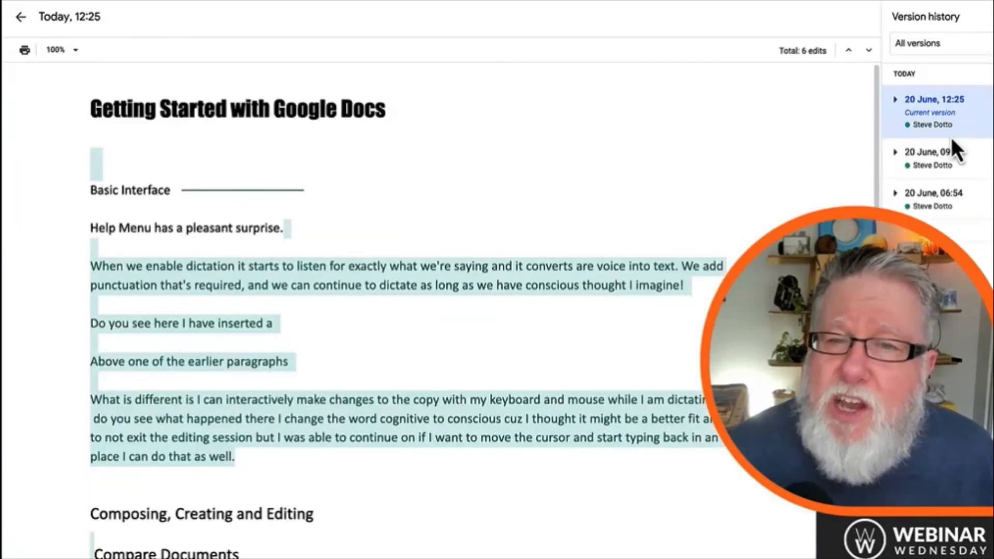
click(925, 157)
click(924, 118)
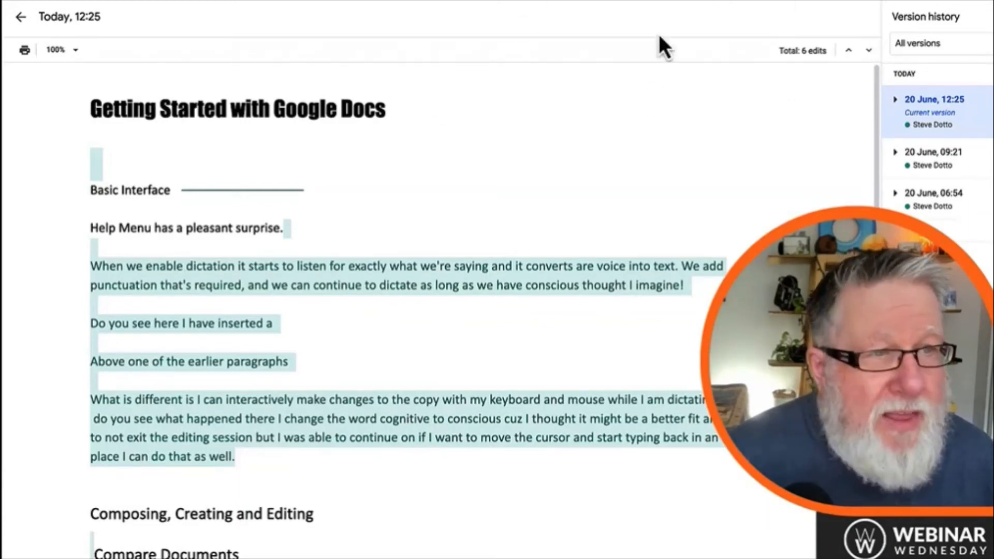
click(20, 21)
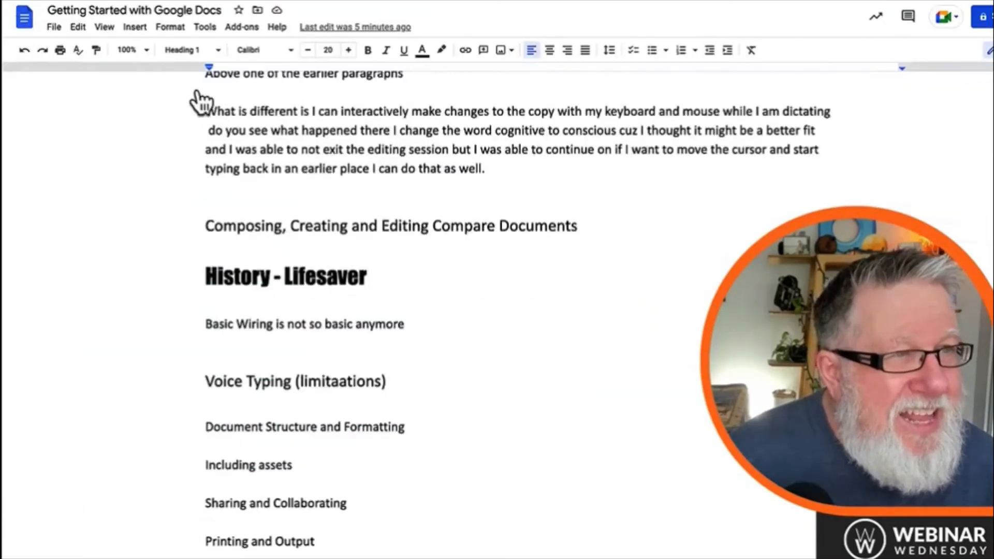
View the document's sharing settings, dismiss the "Sharing is simpler" banner and close the settings without adding anyone
scroll(548, 241, down, 2)
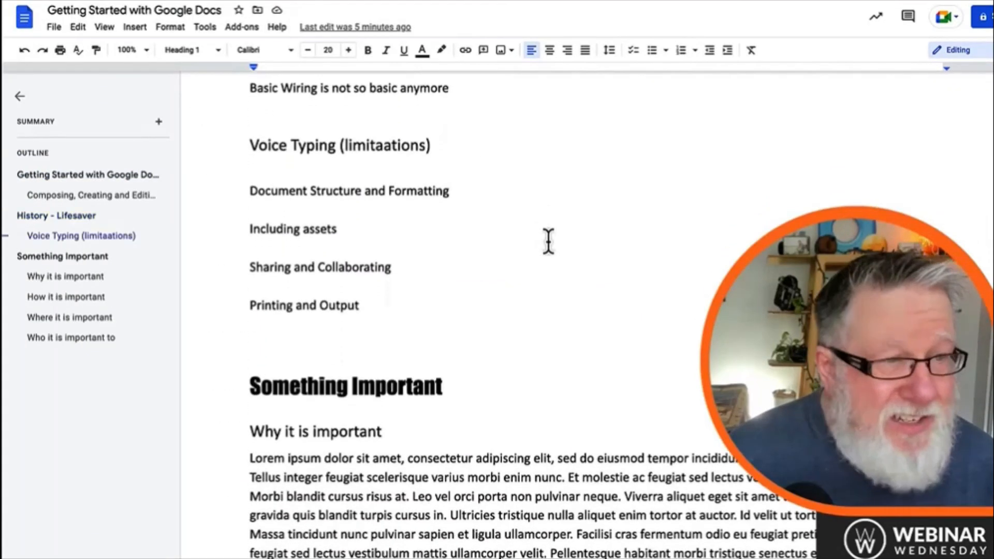
scroll(548, 240, up, 5)
scroll(548, 240, up, 1)
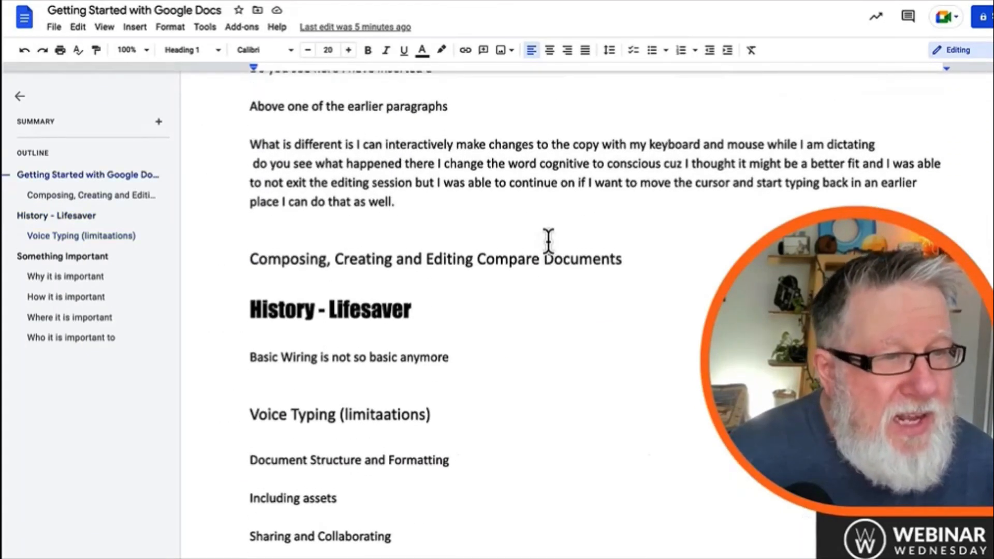
scroll(448, 324, down, 4)
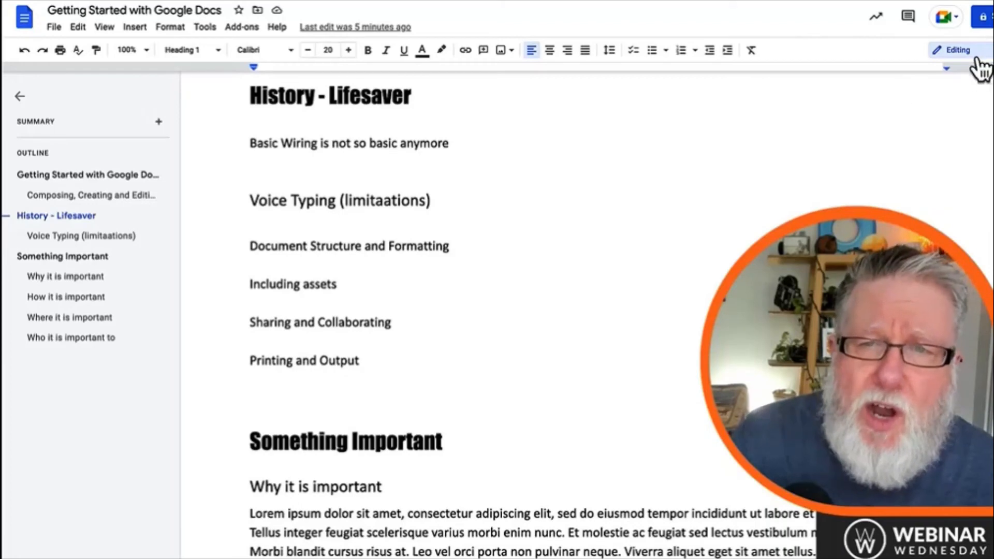
click(984, 20)
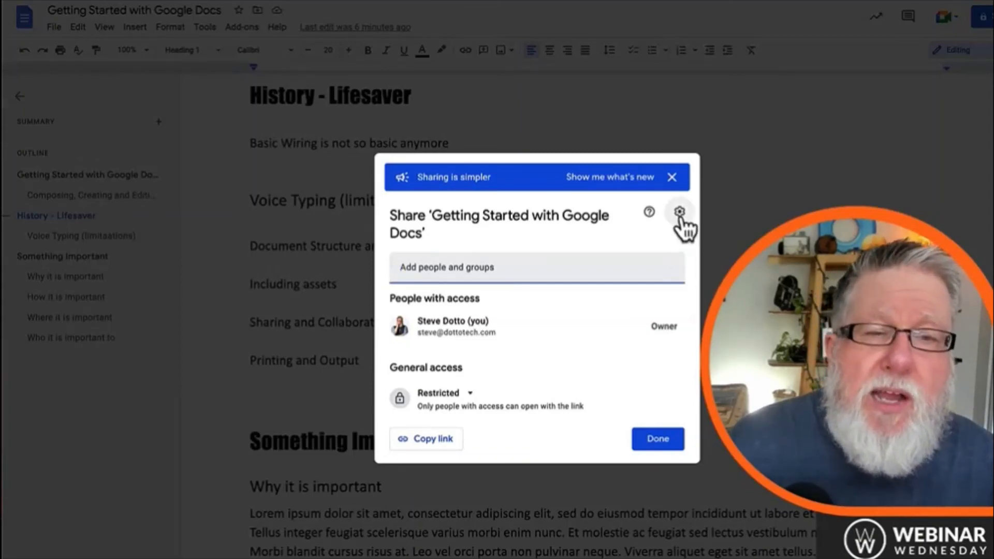
click(672, 177)
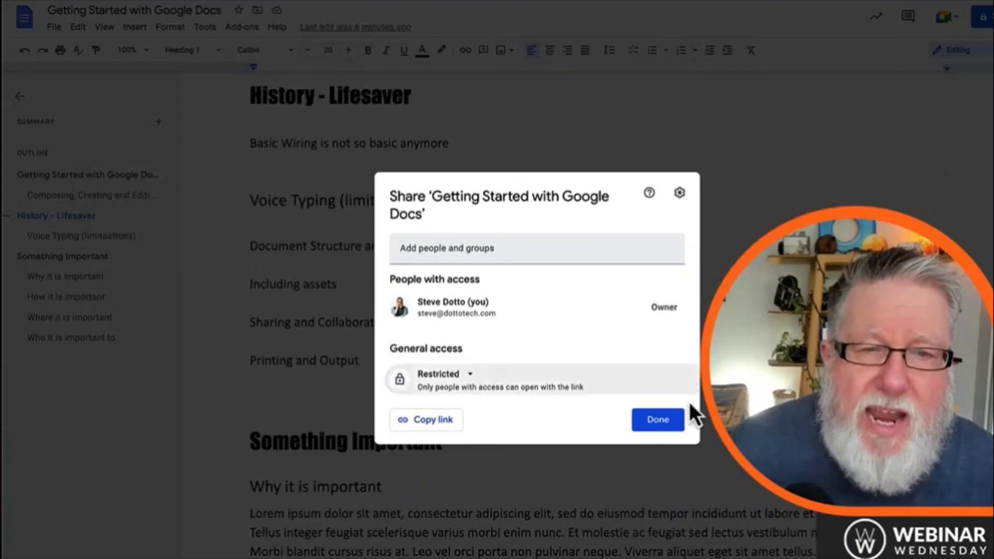
click(673, 424)
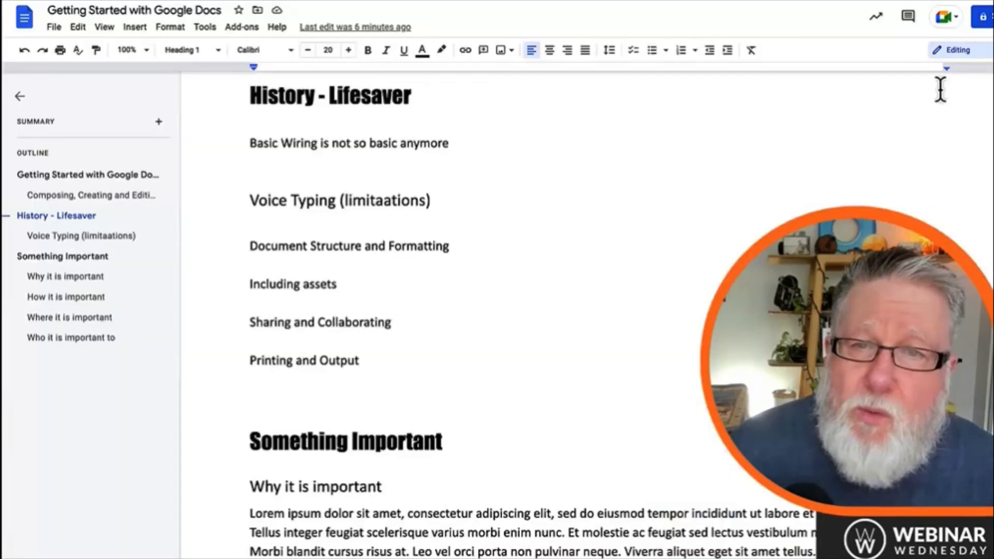
Switch the document to Suggesting mode and suggest replacing "Formatting" with "lets change this" in the "Document Structure and Formatting" line
click(983, 52)
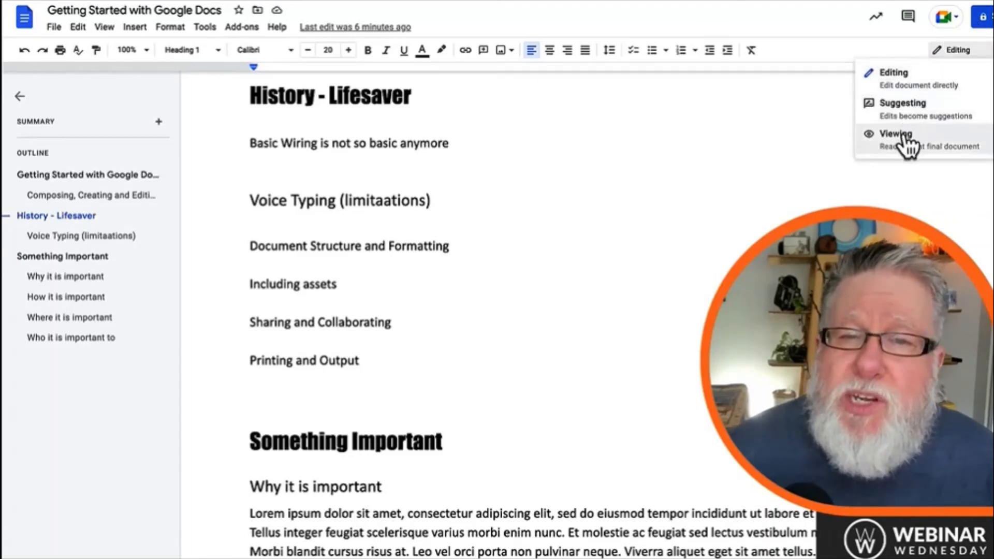
click(901, 107)
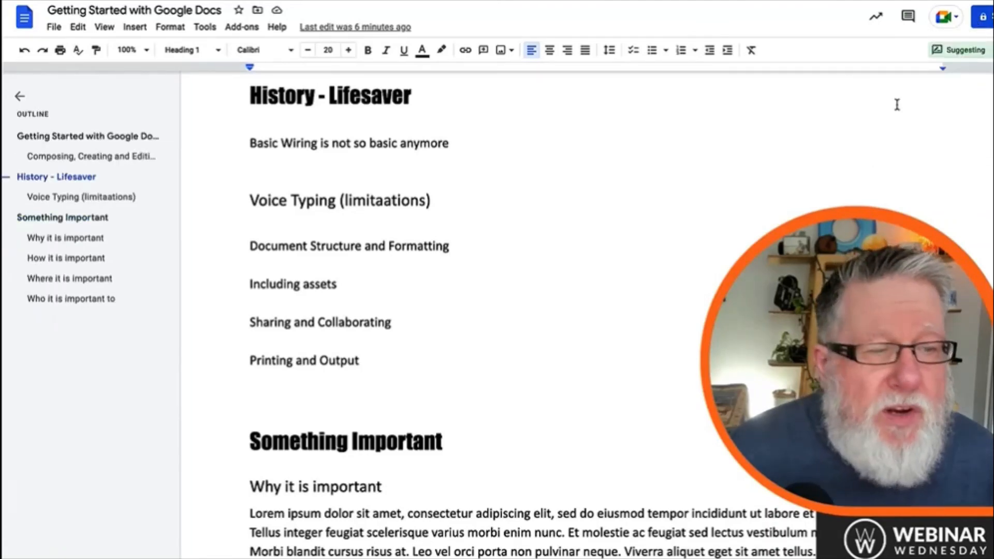
double_click(507, 256)
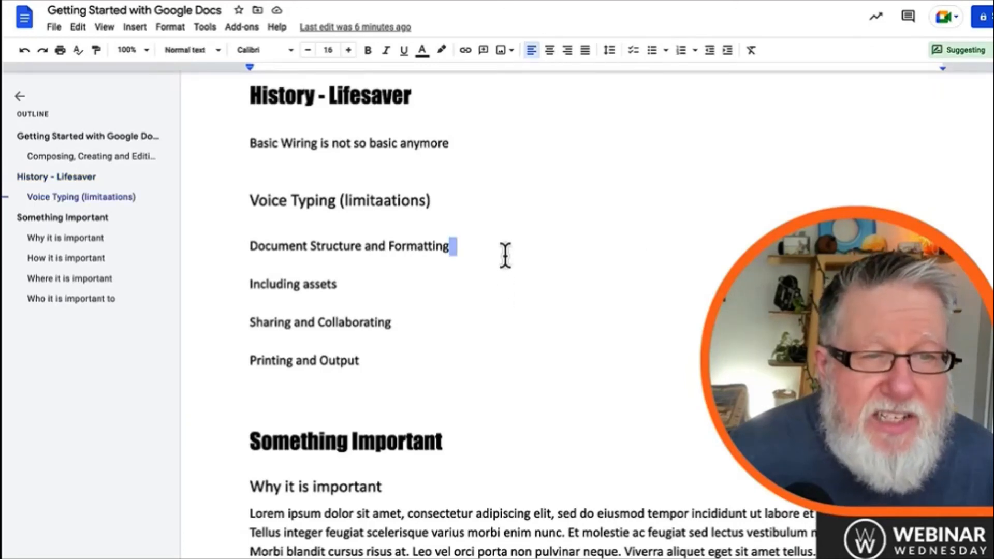
double_click(423, 252)
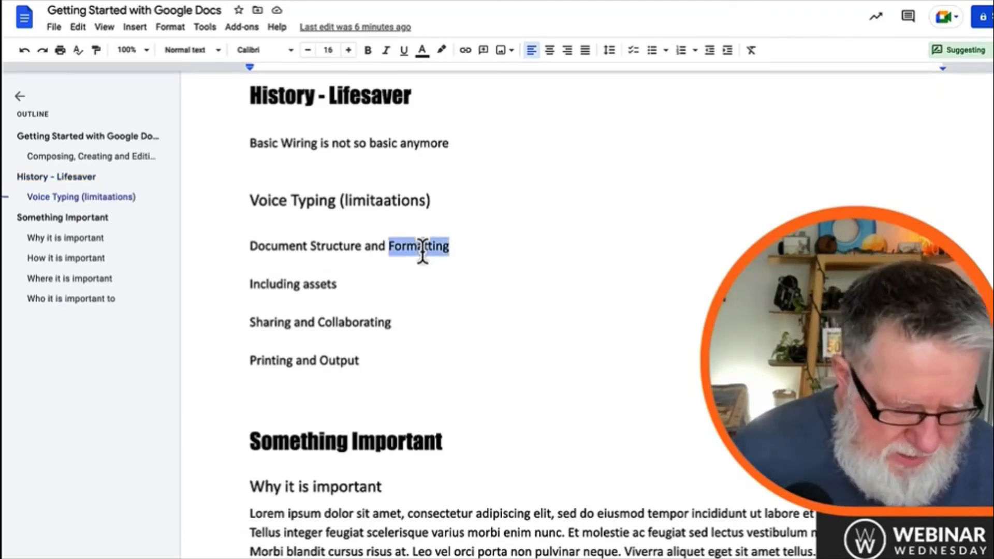
text(lets )
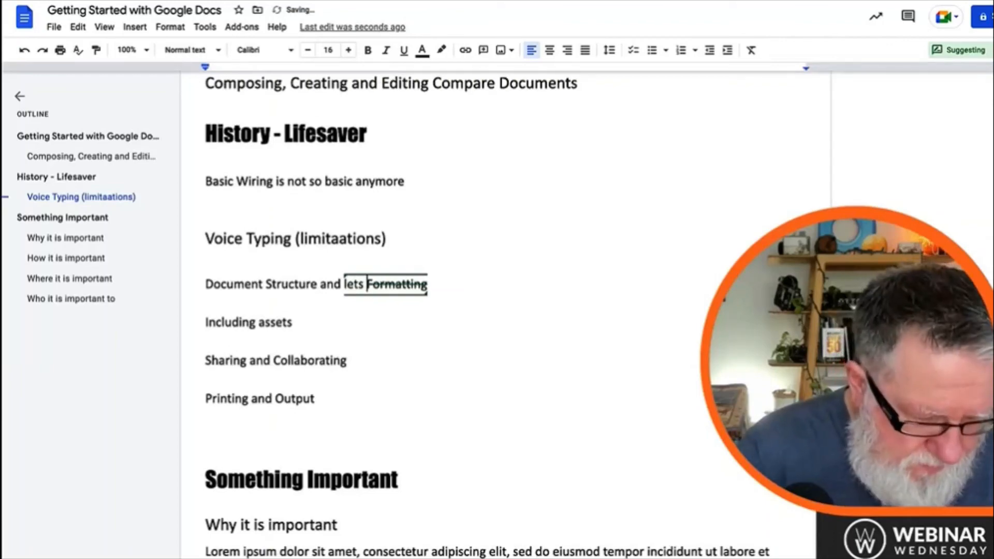
text(change this)
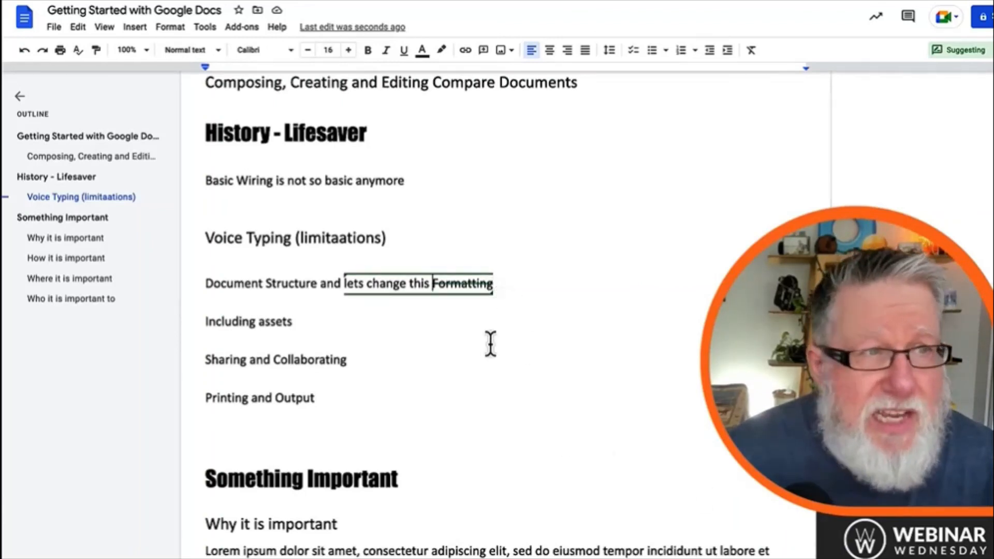
scroll(485, 351, down, 3)
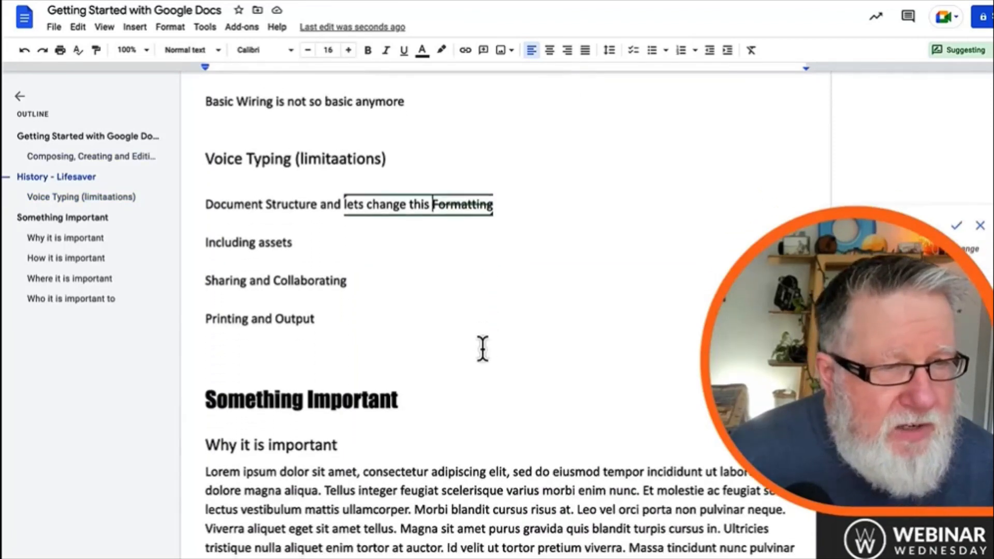
scroll(482, 350, down, 4)
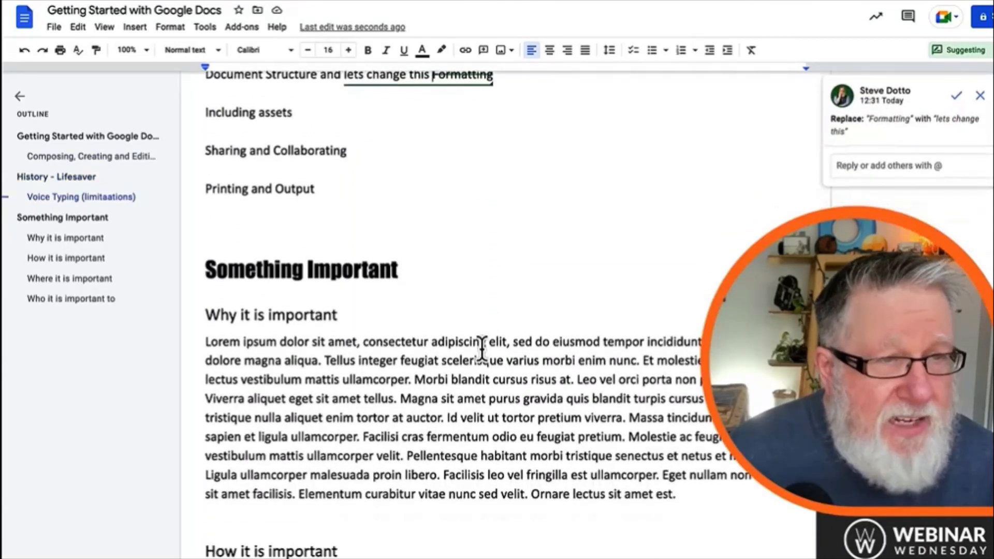
scroll(476, 346, up, 4)
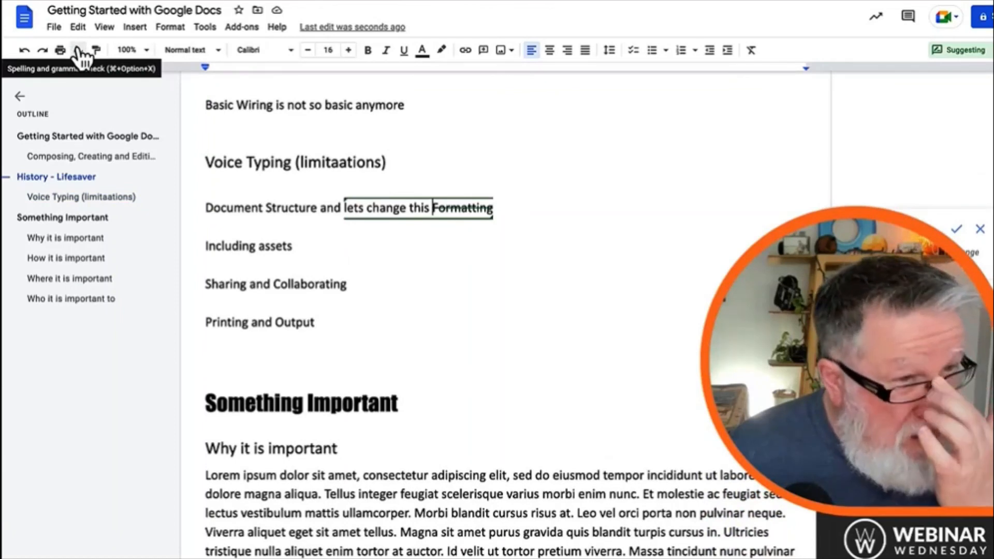
Open the print preview of the document and check which print destinations are available
click(54, 28)
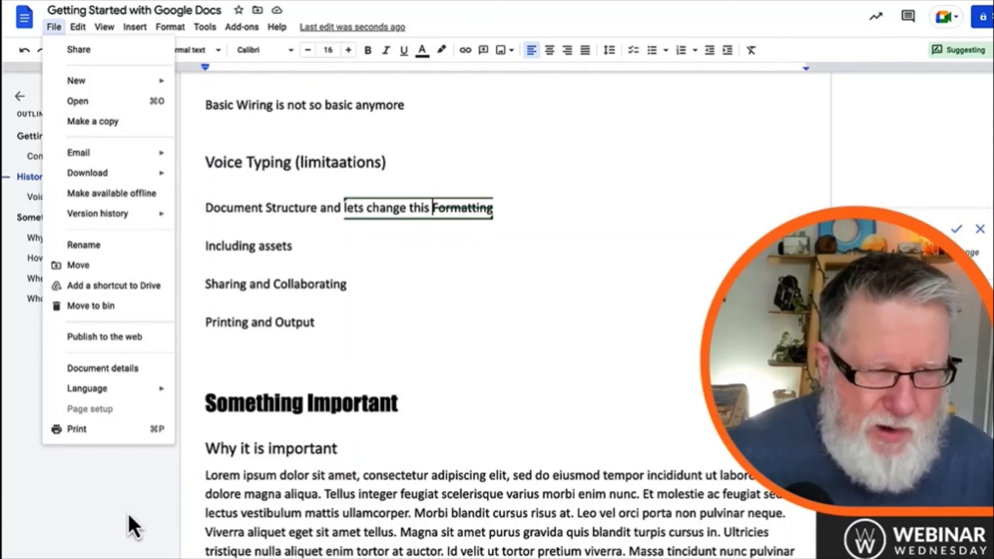
click(80, 432)
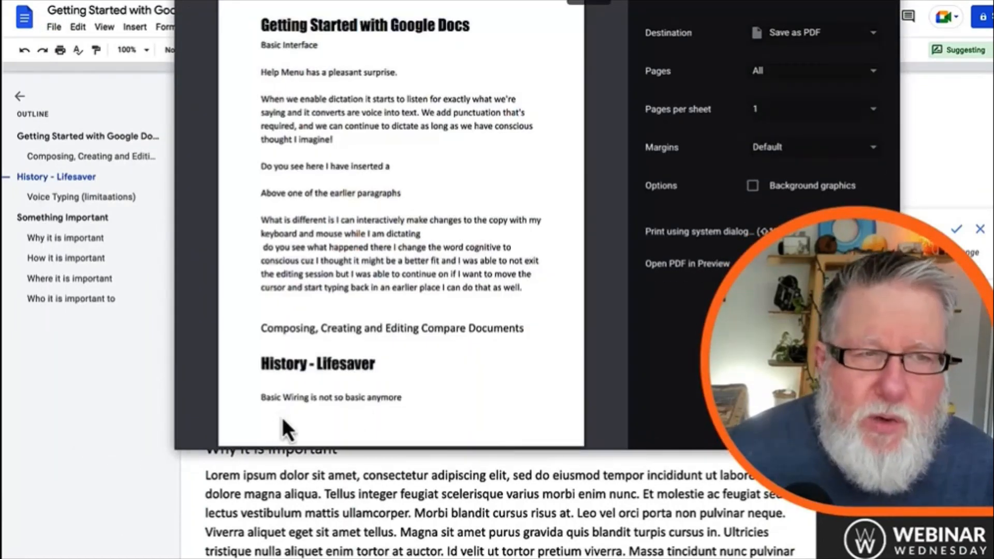
click(823, 36)
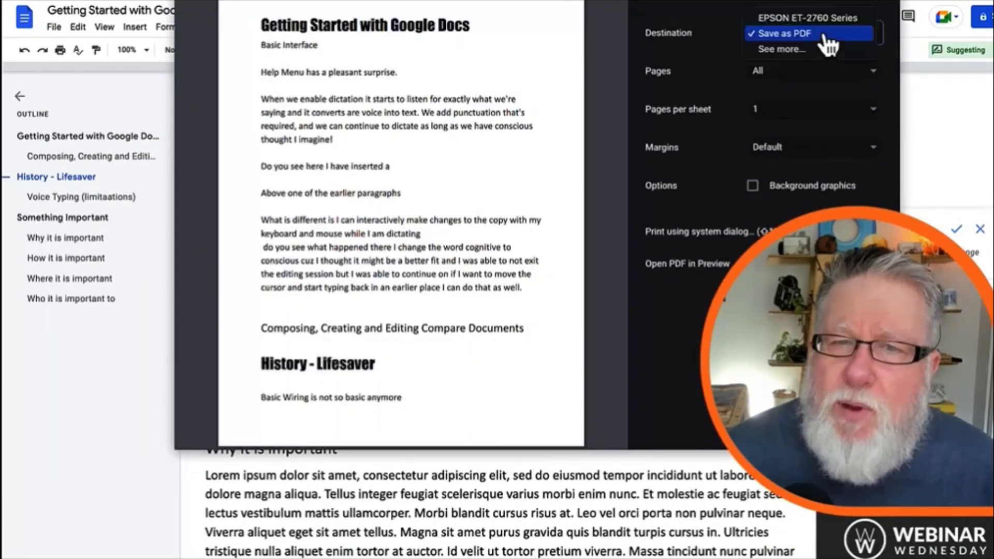